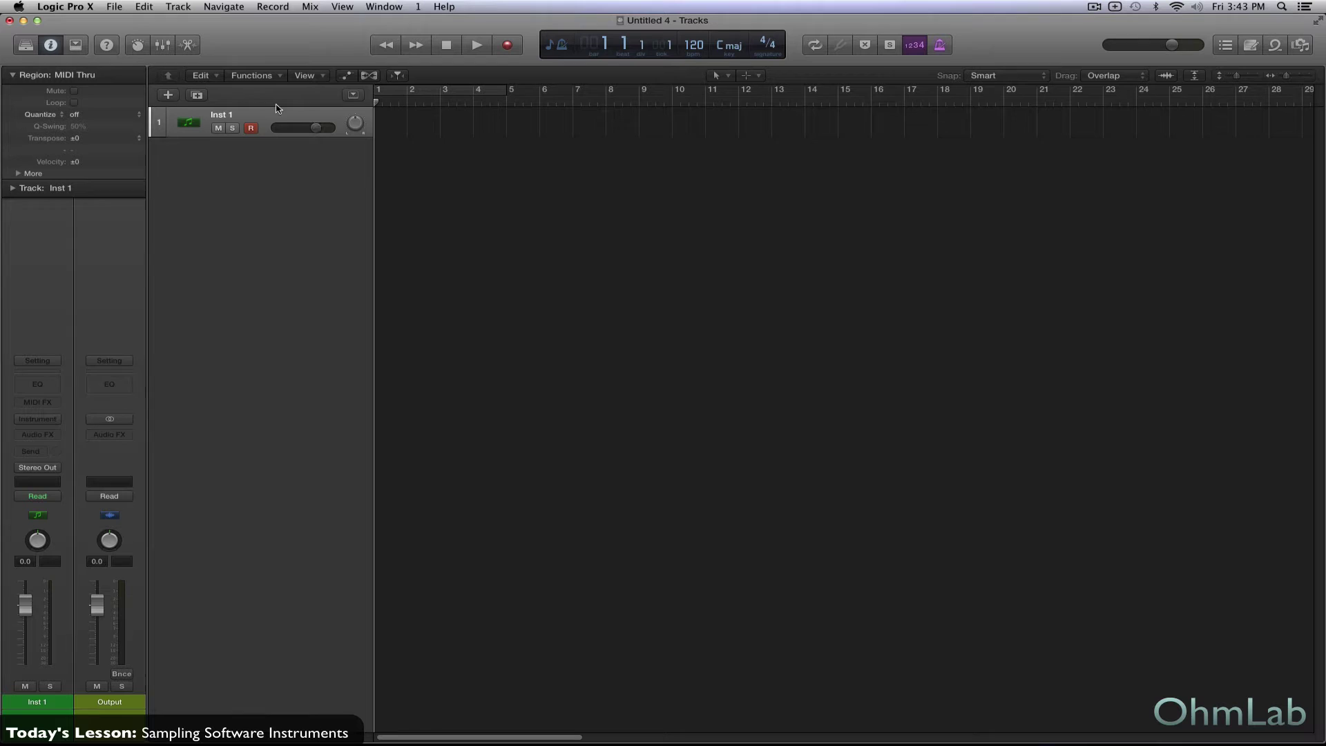
Load the Sculpture synth in stereo on the instrument track.
left_click(48, 419)
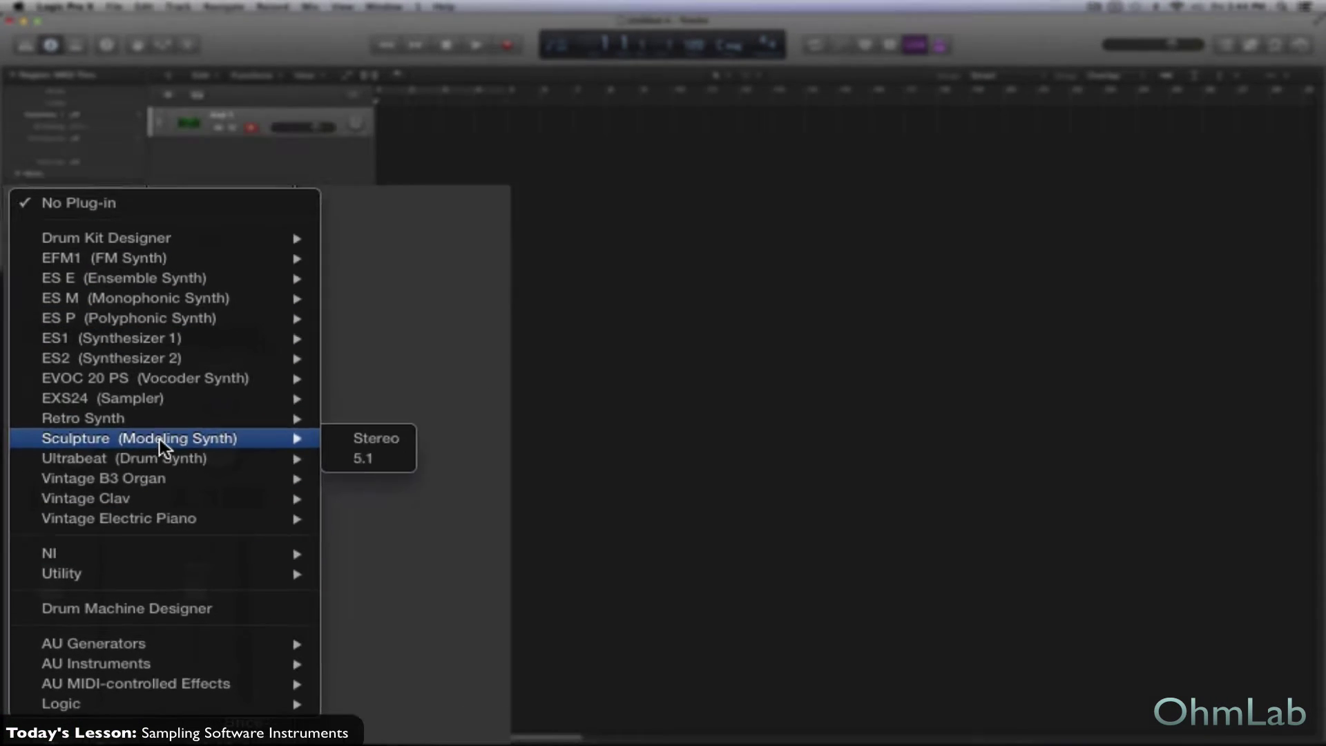
left_click(373, 436)
mouse_move(307, 61)
left_mouse_down()
mouse_move(588, 119)
mouse_move(568, 122)
left_mouse_up()
Try the Bombay Pluck preset, then choose Modeled Percussion > Metallic Percussion and close Sculpture.
left_click(483, 138)
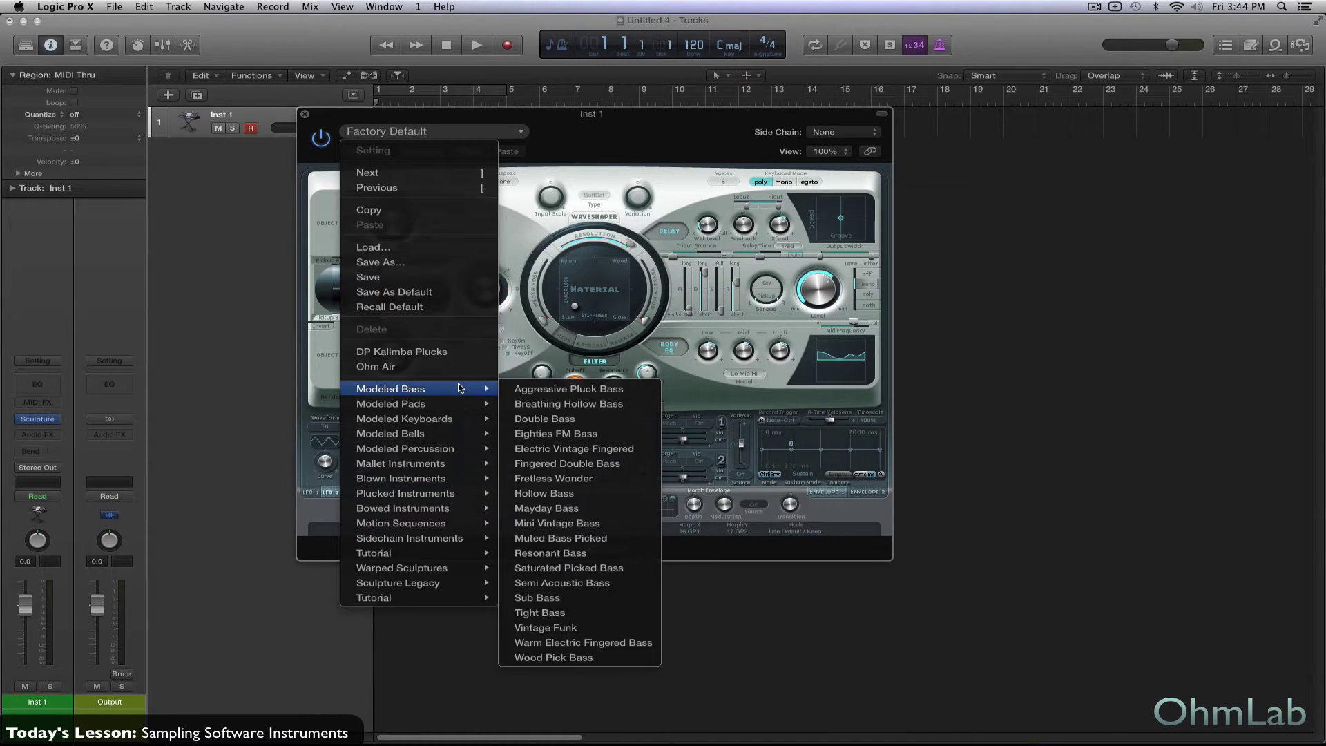
mouse_move(457, 515)
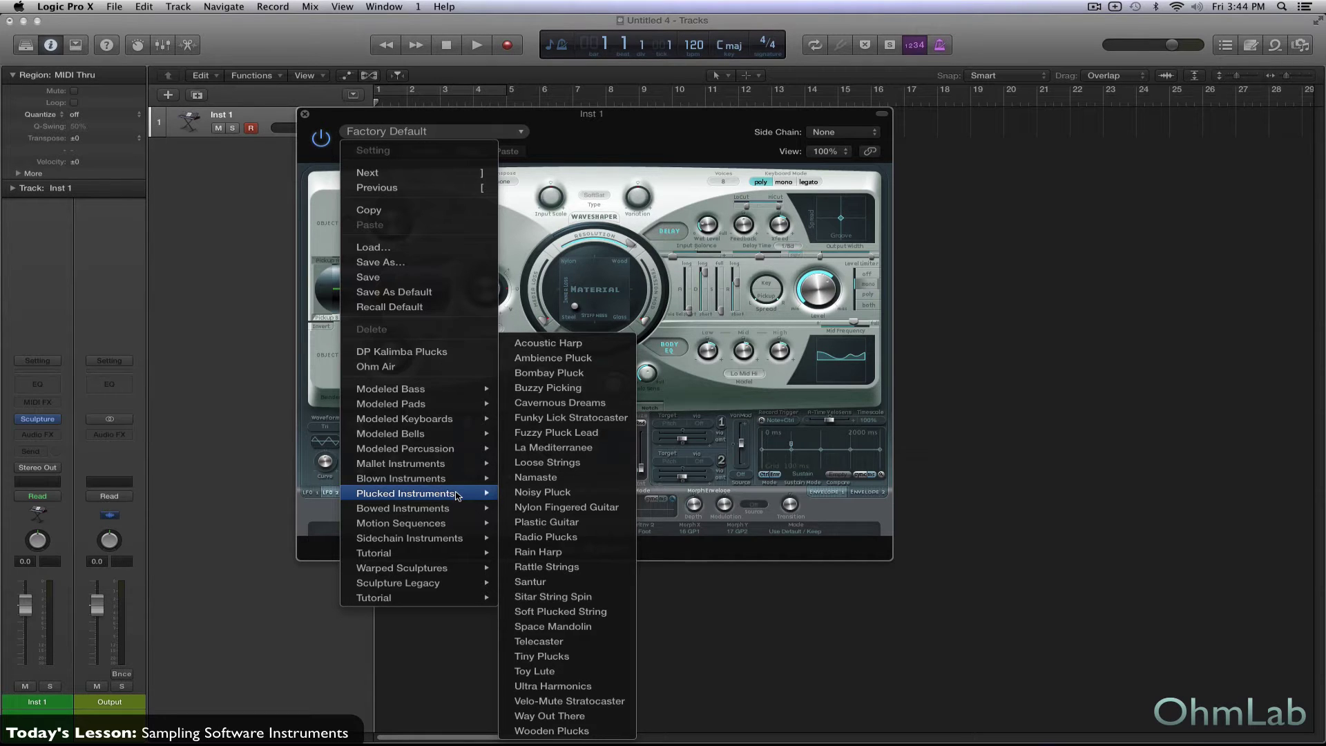
left_click(558, 373)
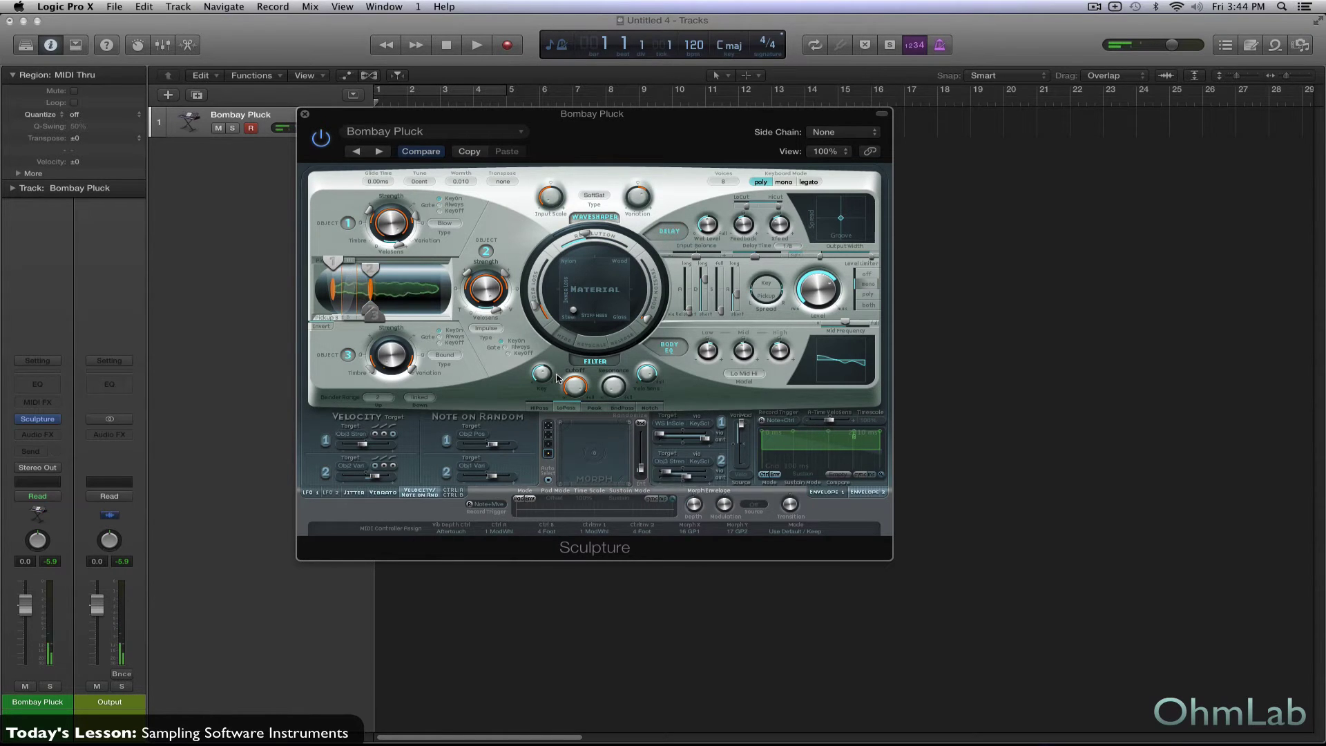
left_click(488, 134)
mouse_move(437, 454)
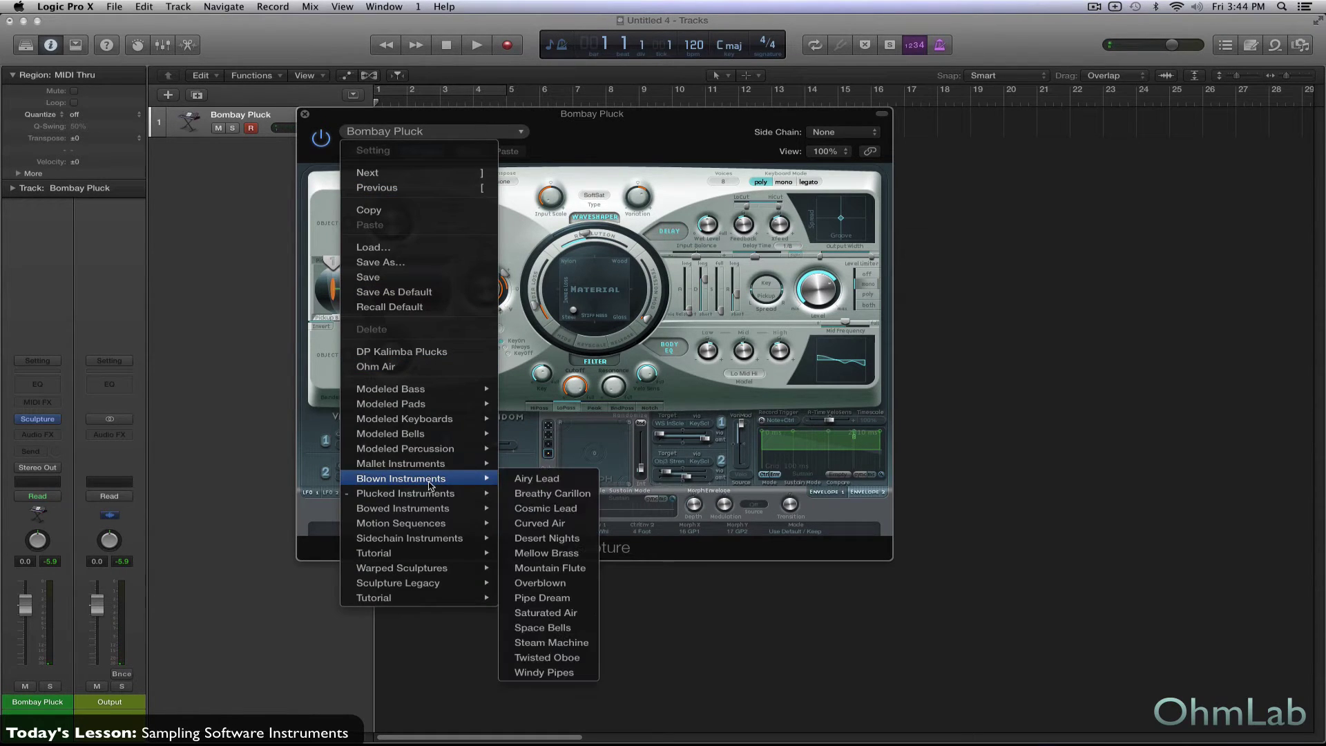
left_click(562, 449)
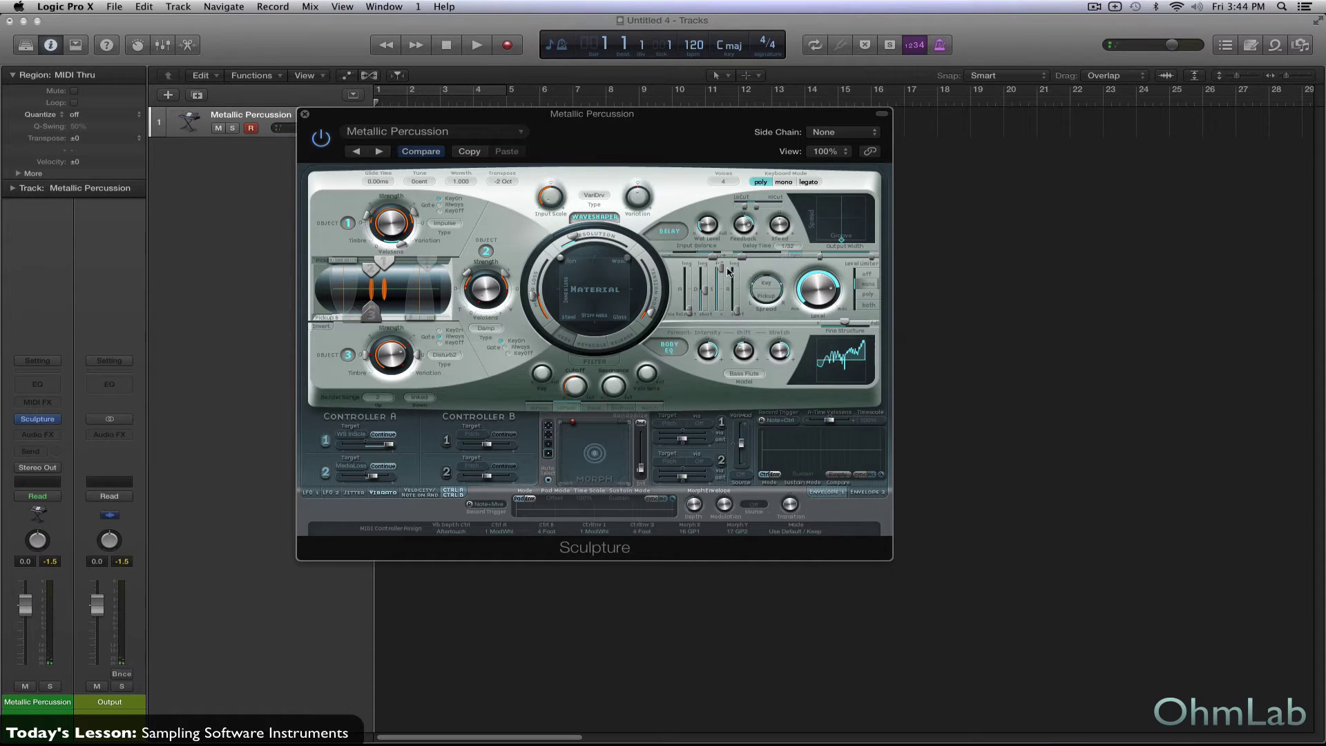
mouse_move(723, 276)
left_click(305, 114)
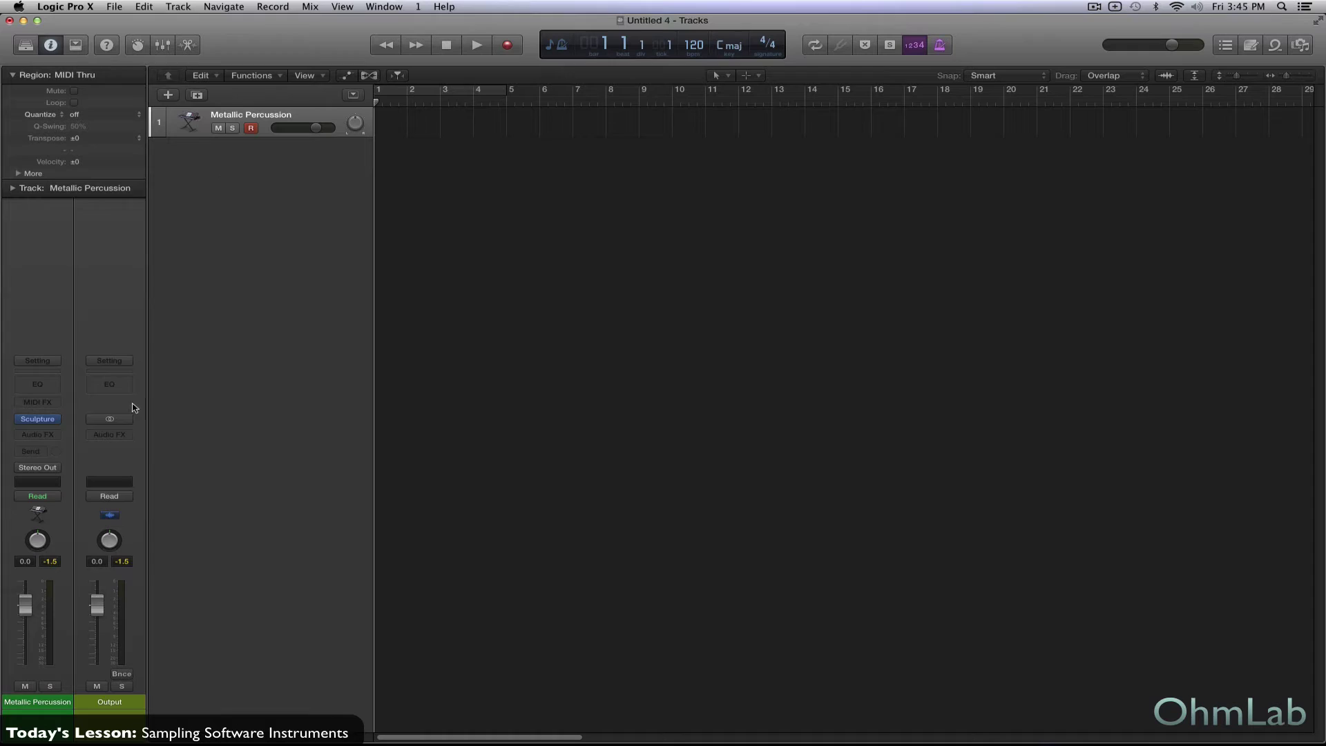
Route Metallic Percussion's output to Bus 1, creating an Aux 1 channel, and begin adding a track.
left_click(98, 310)
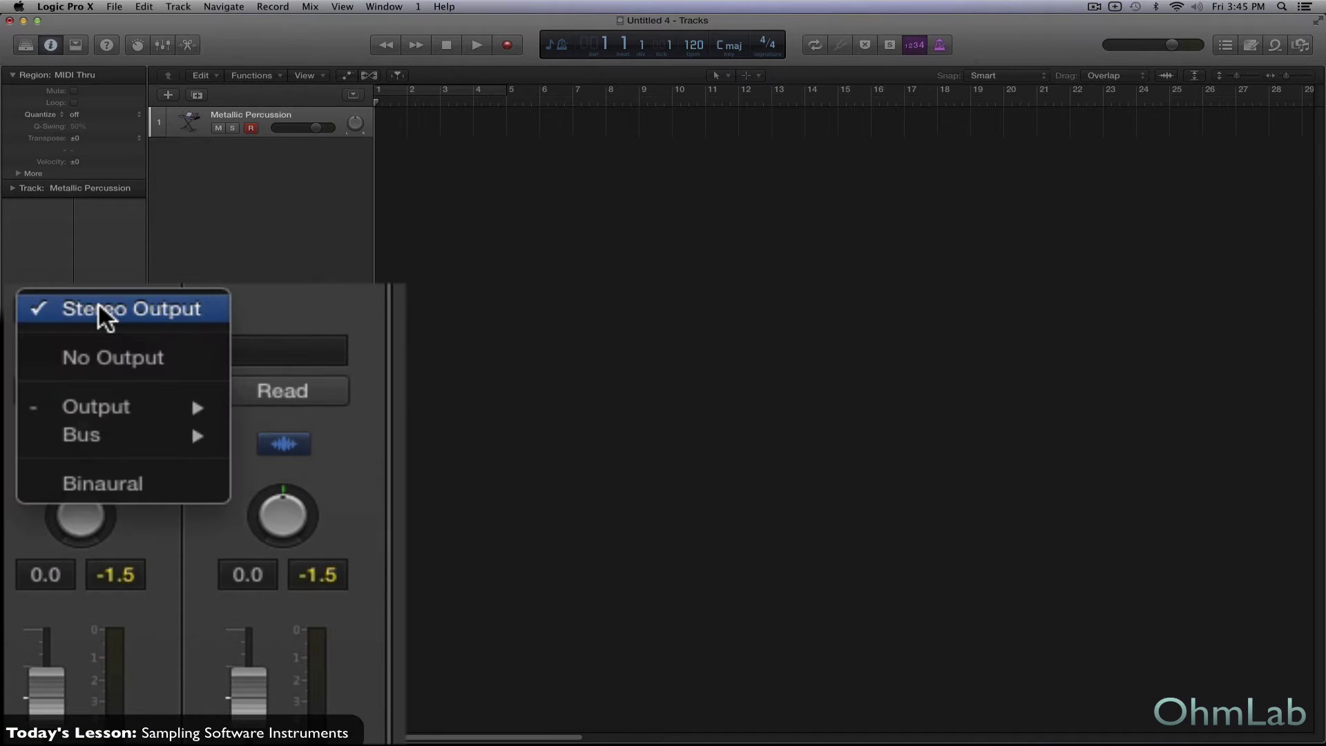
mouse_move(141, 439)
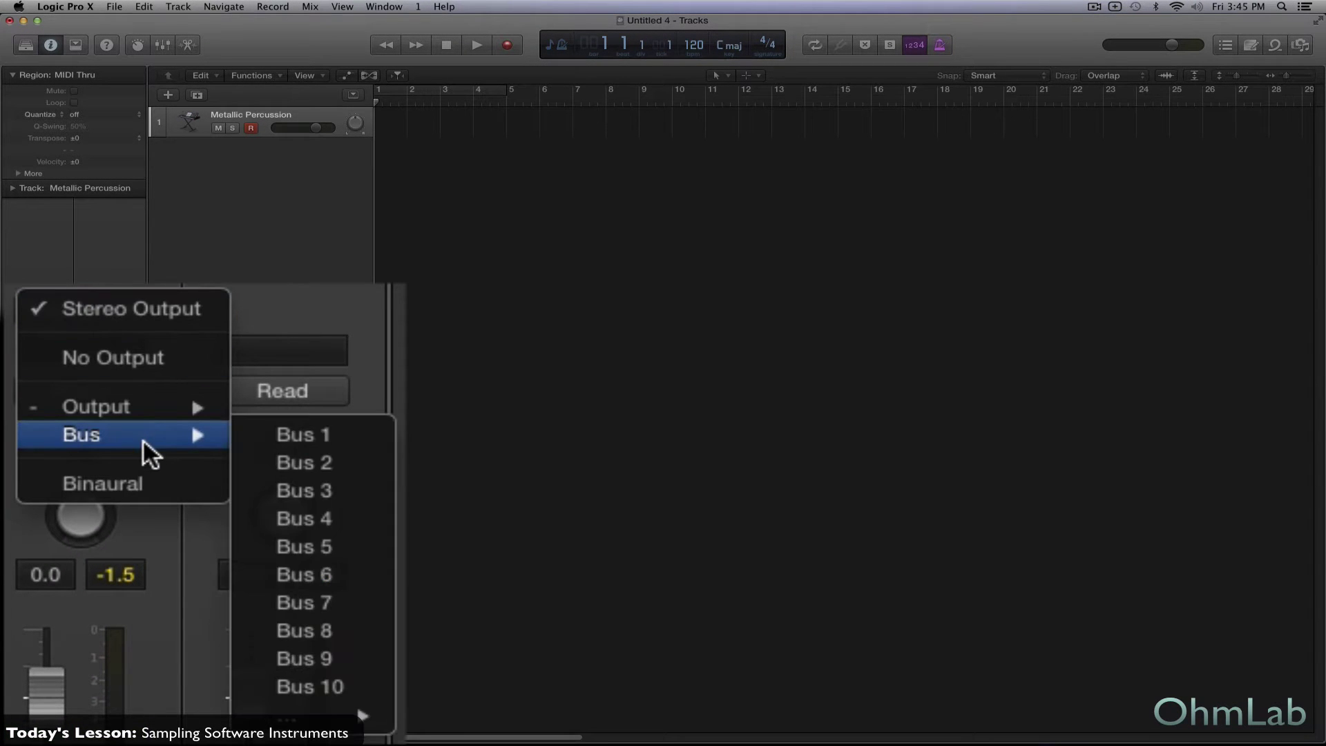
left_click(322, 438)
left_click(167, 95)
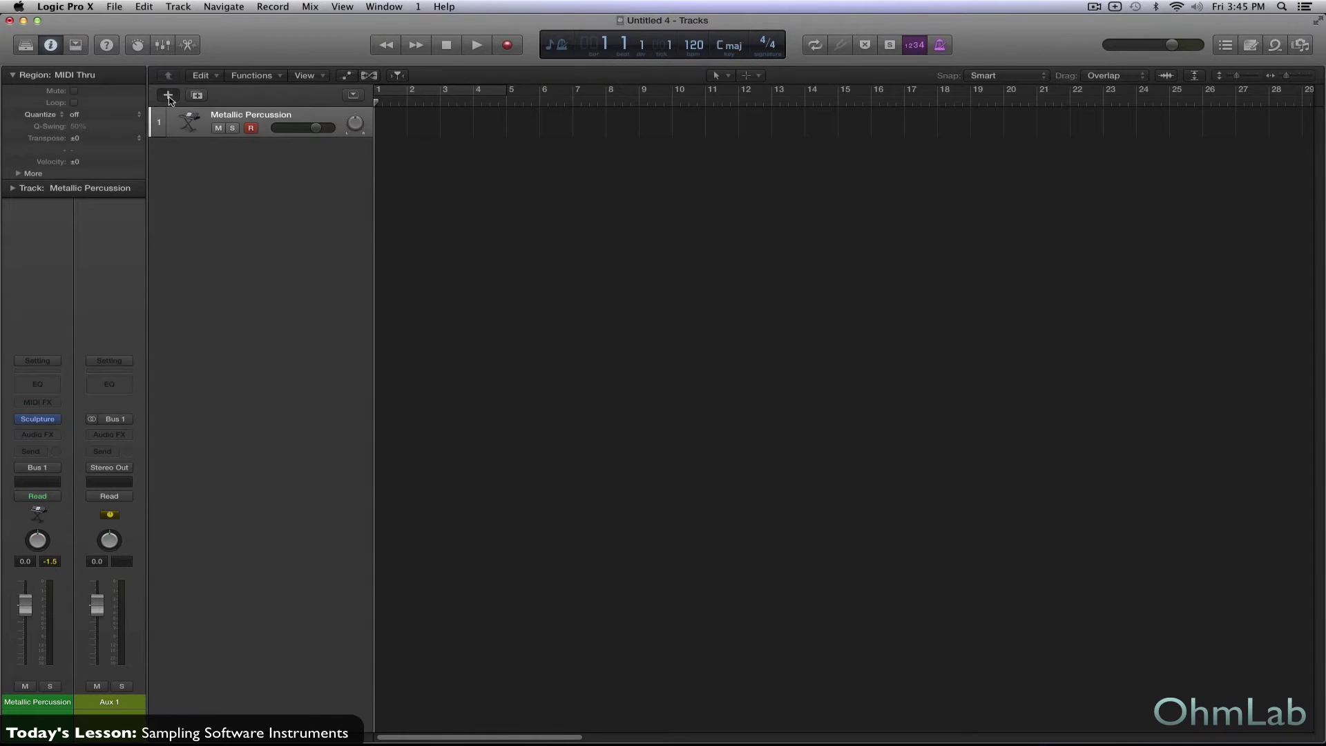
Create audio track Audio 1 with its input set to Bus 1 (Aux 1).
left_click(633, 59)
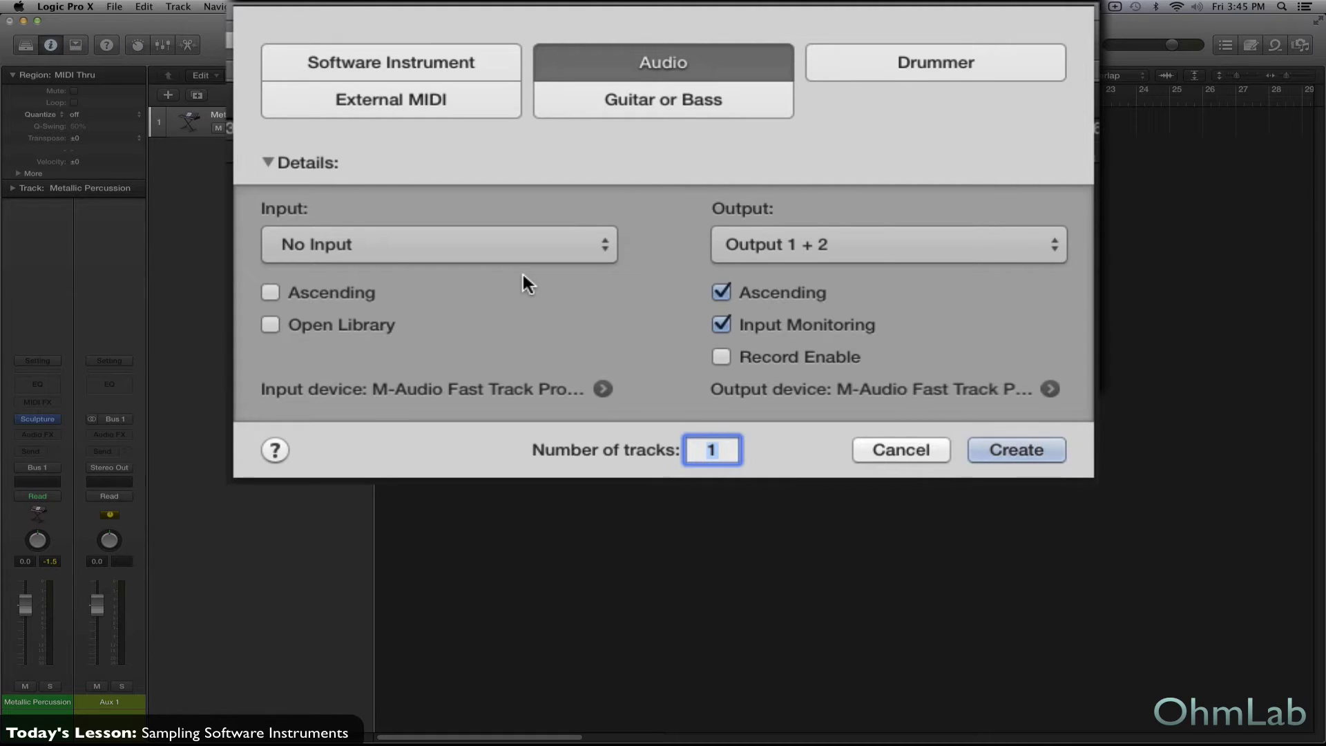
left_click(480, 247)
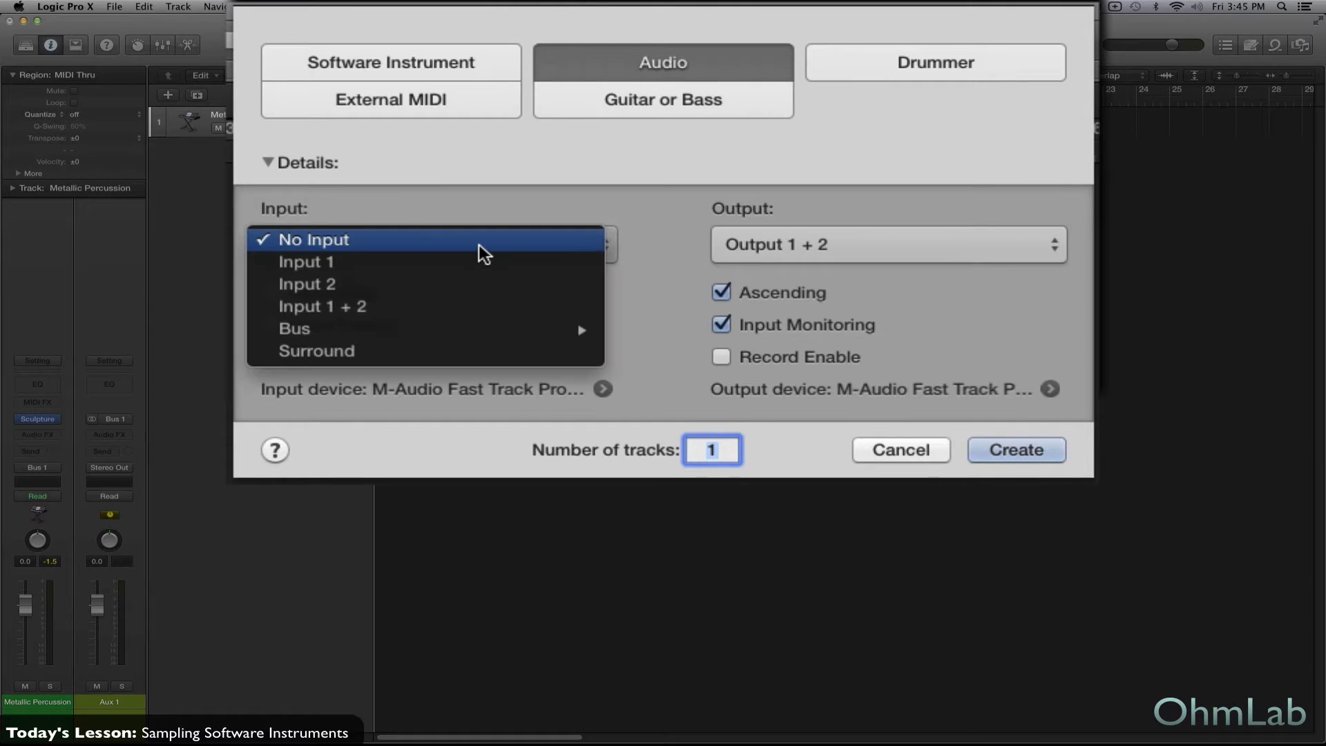
mouse_move(488, 327)
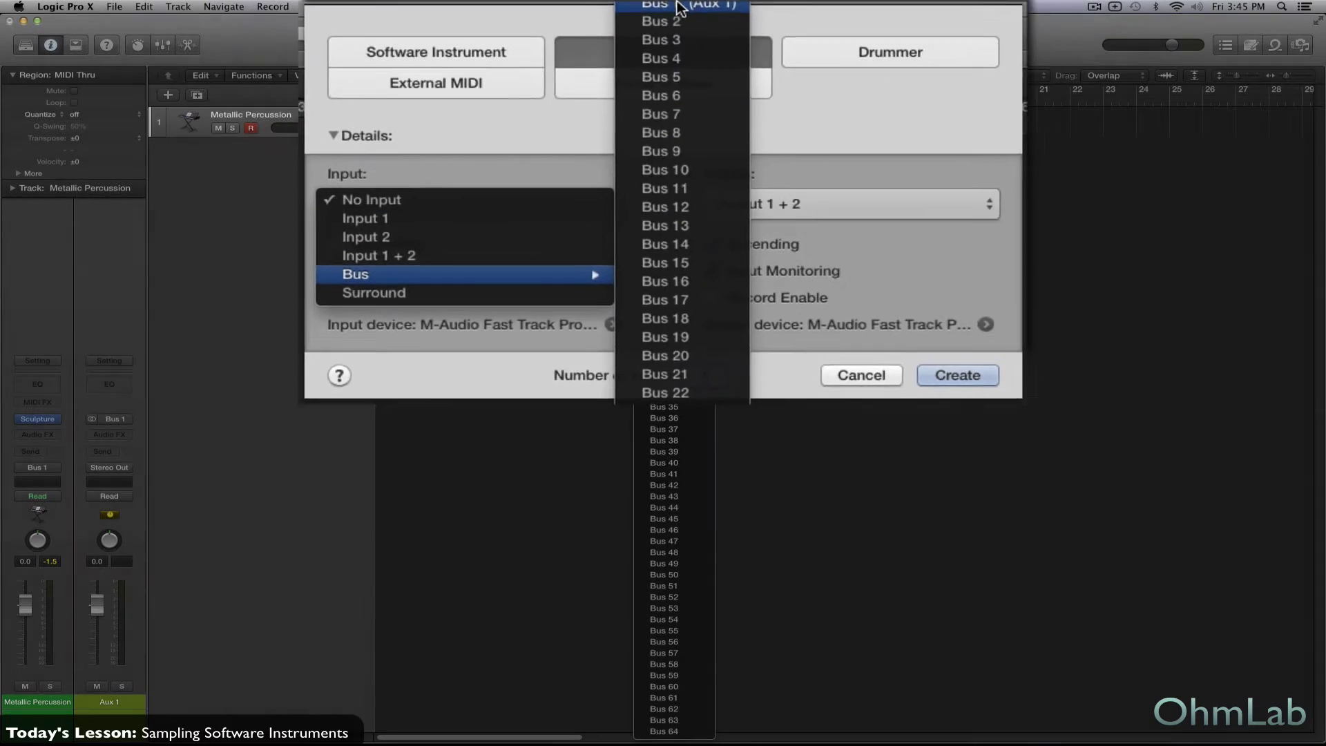
left_click(680, 6)
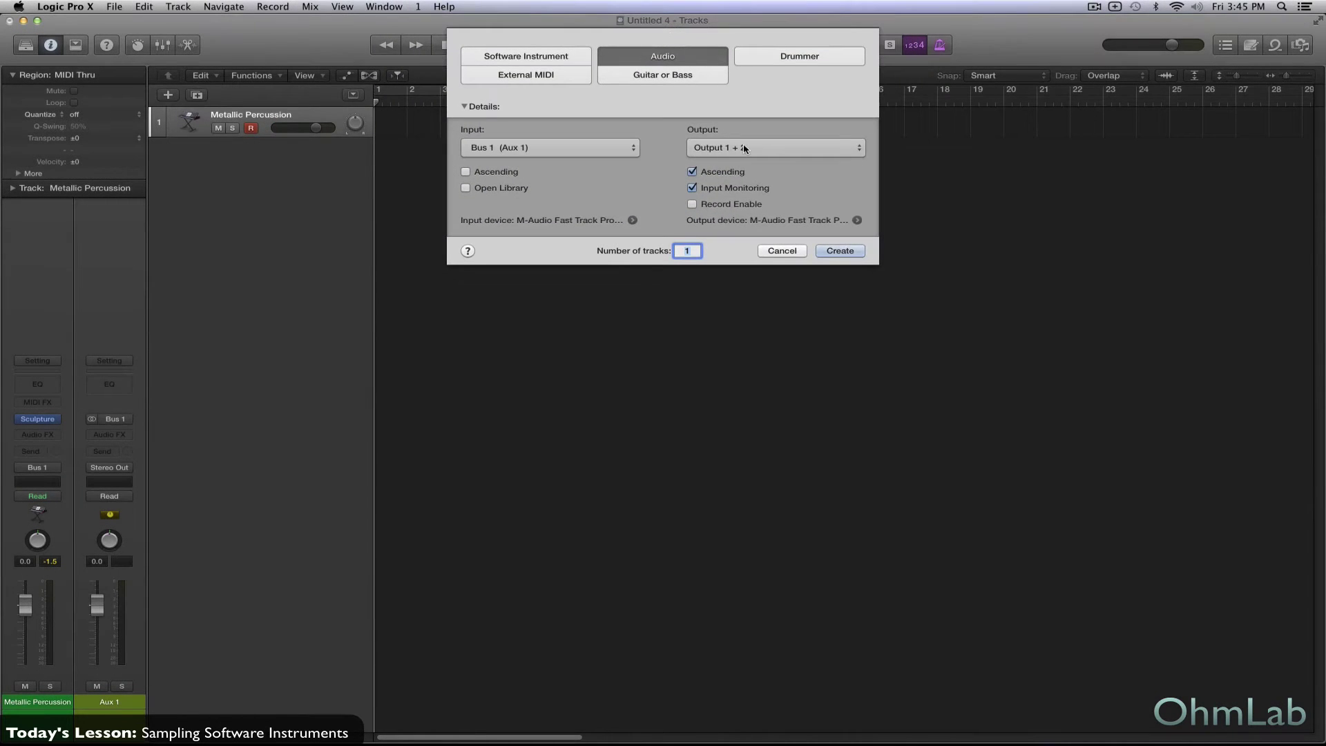
left_click(851, 254)
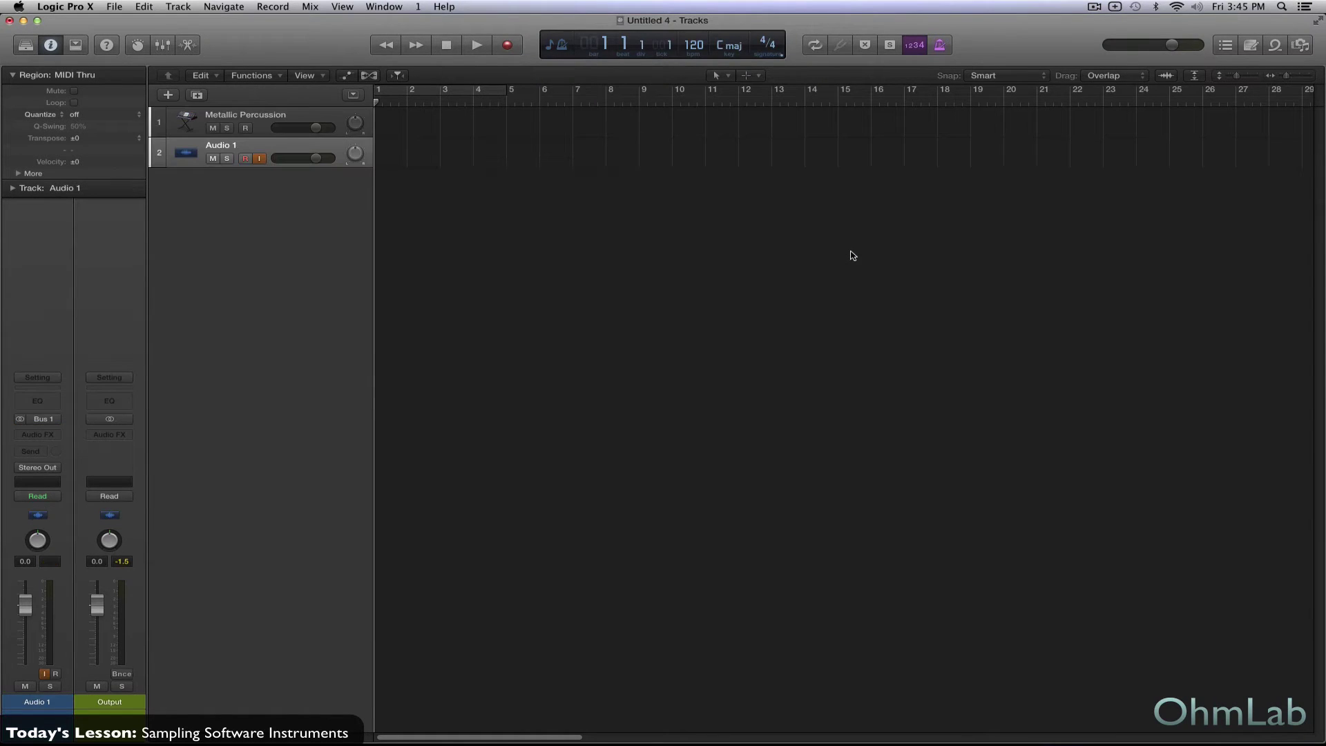
Turn off Audio 1's input monitoring and reselect the Metallic Percussion track.
left_click(261, 160)
left_click(256, 114)
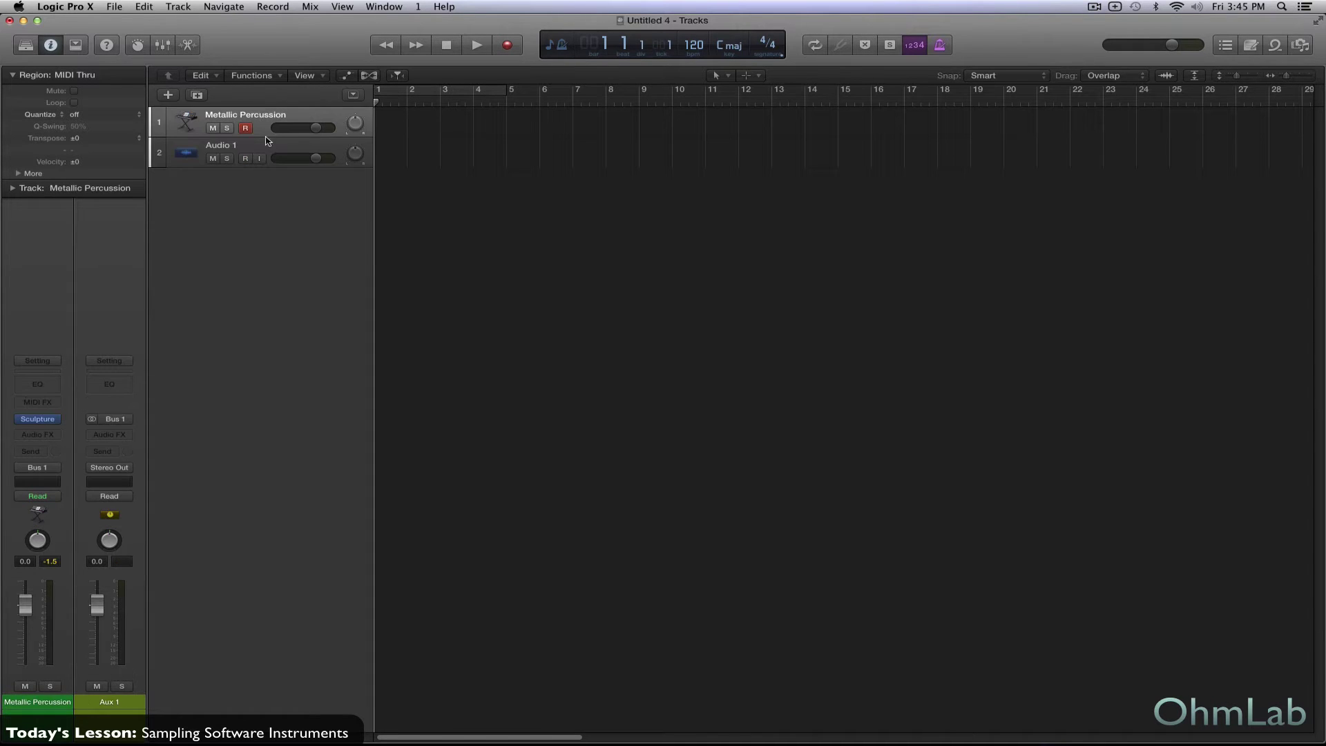
left_click(268, 146)
left_click(264, 119)
Show the mixer and delete the Aux 1 channel, confirming the deletion.
key("x")
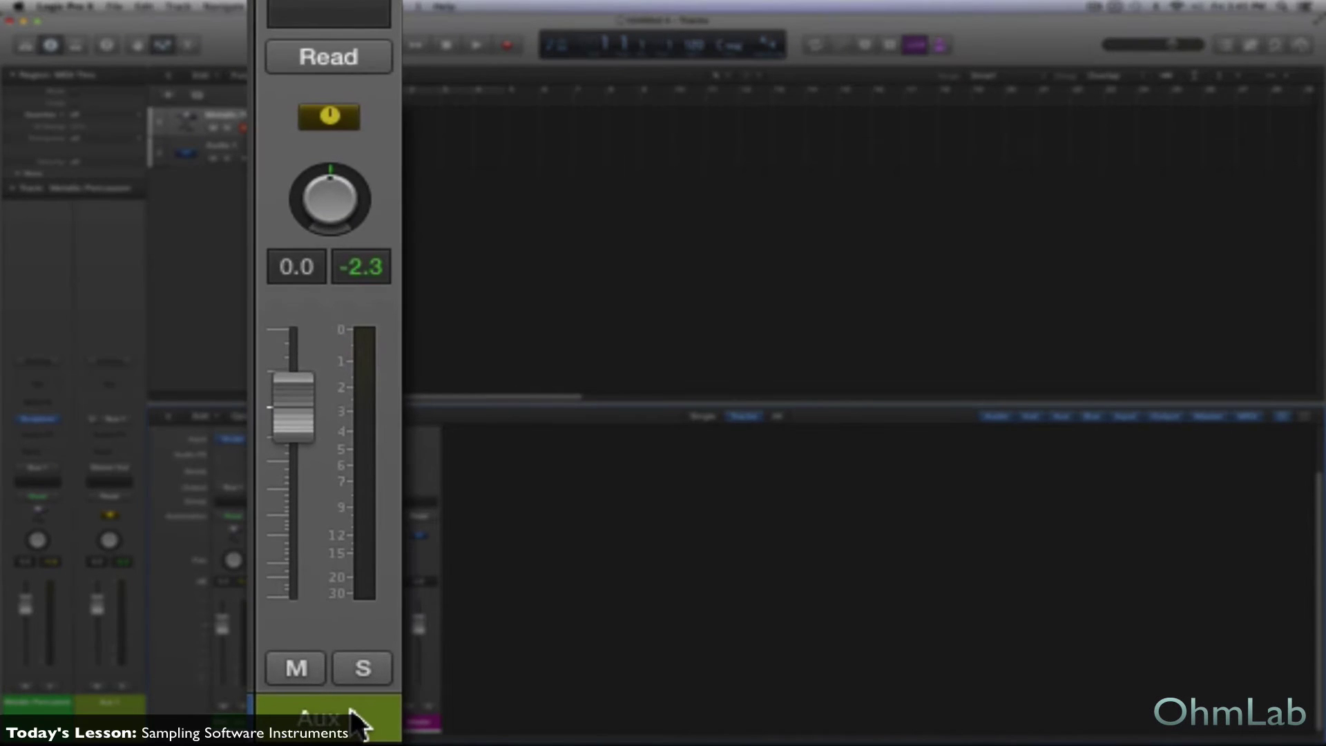
key("Delete")
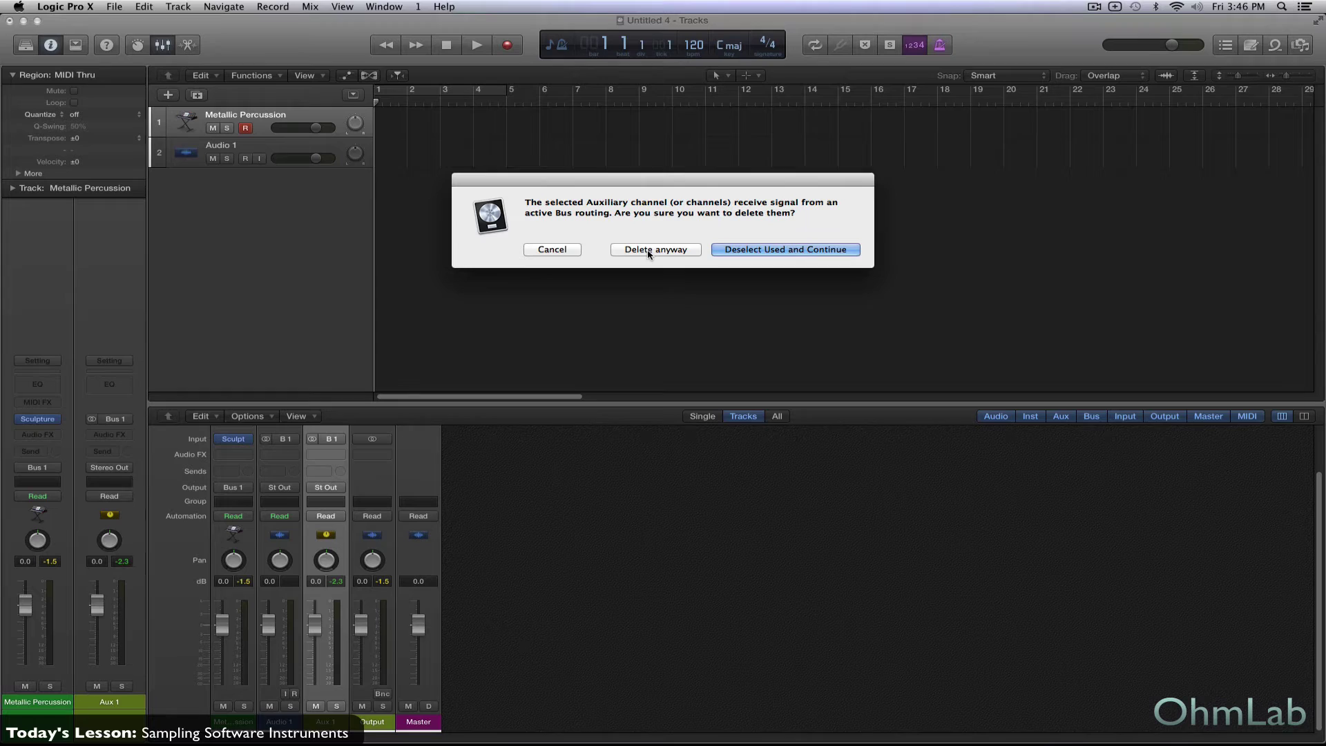
left_click(648, 252)
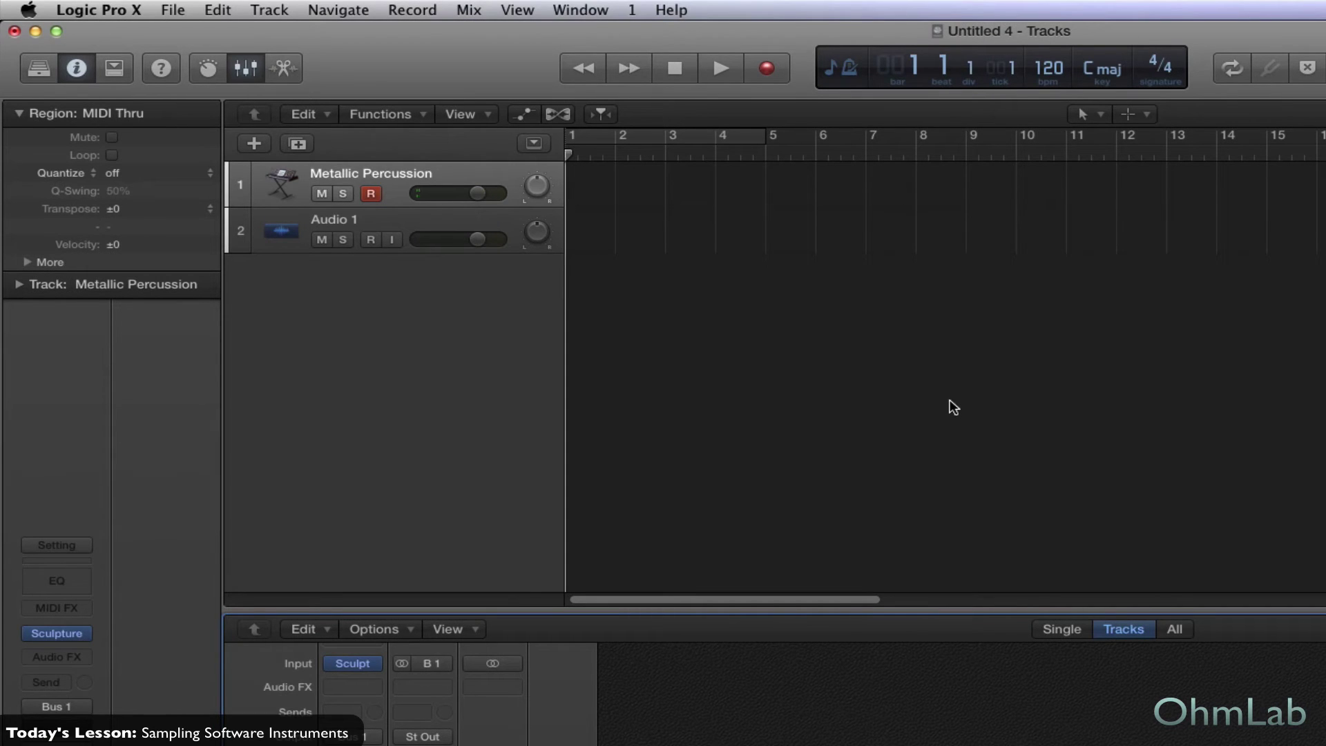
Re-enable input monitoring on Audio 1 and toggle its record-enable on then off.
left_click(394, 239)
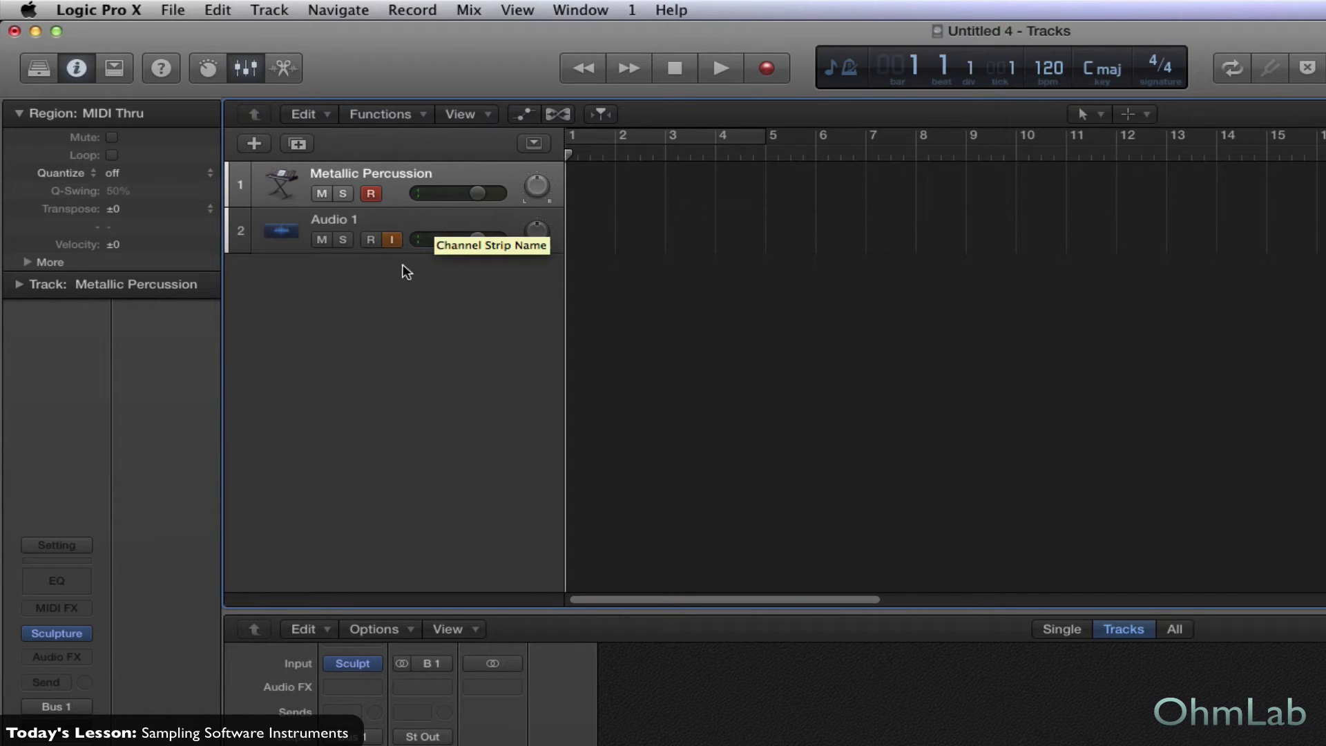
left_click(370, 239)
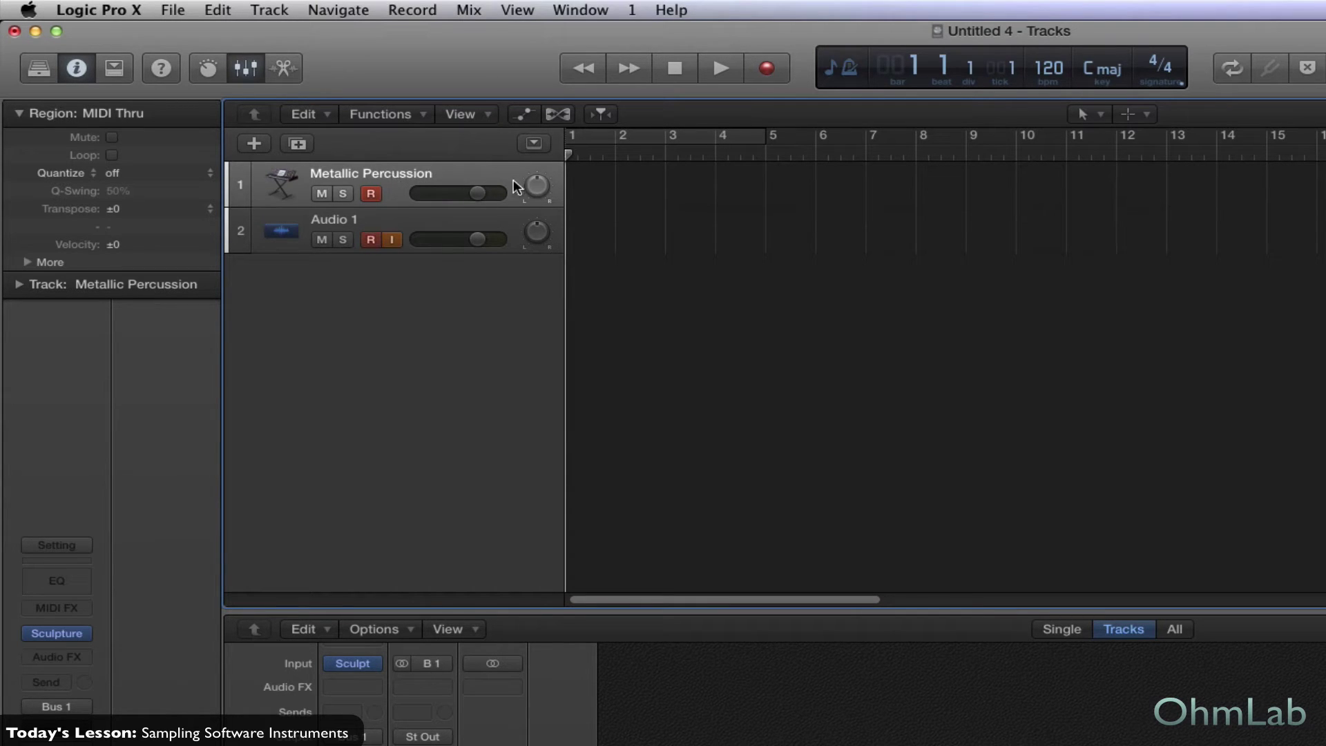
left_click(370, 239)
Record a take spanning bars 1–5, creating MIDI and audio region Untitled 4_1#01.
key("r")
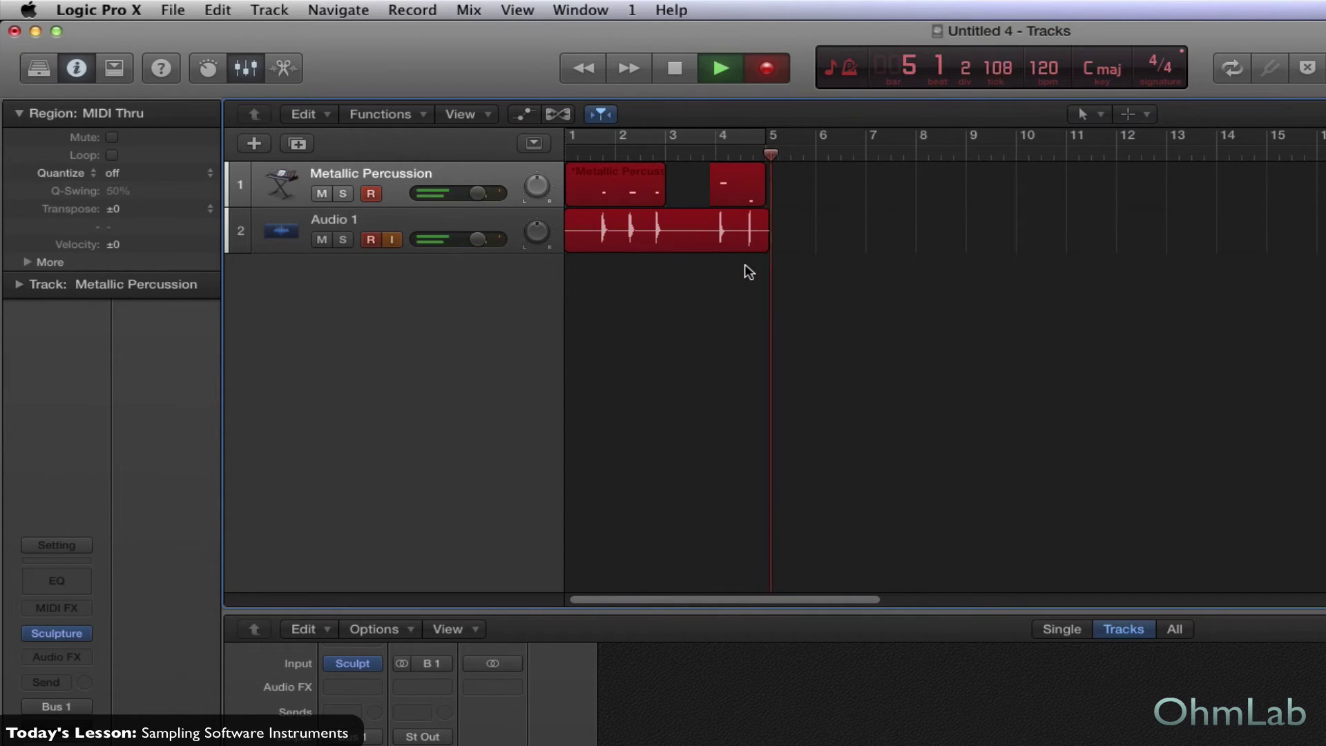
key("space")
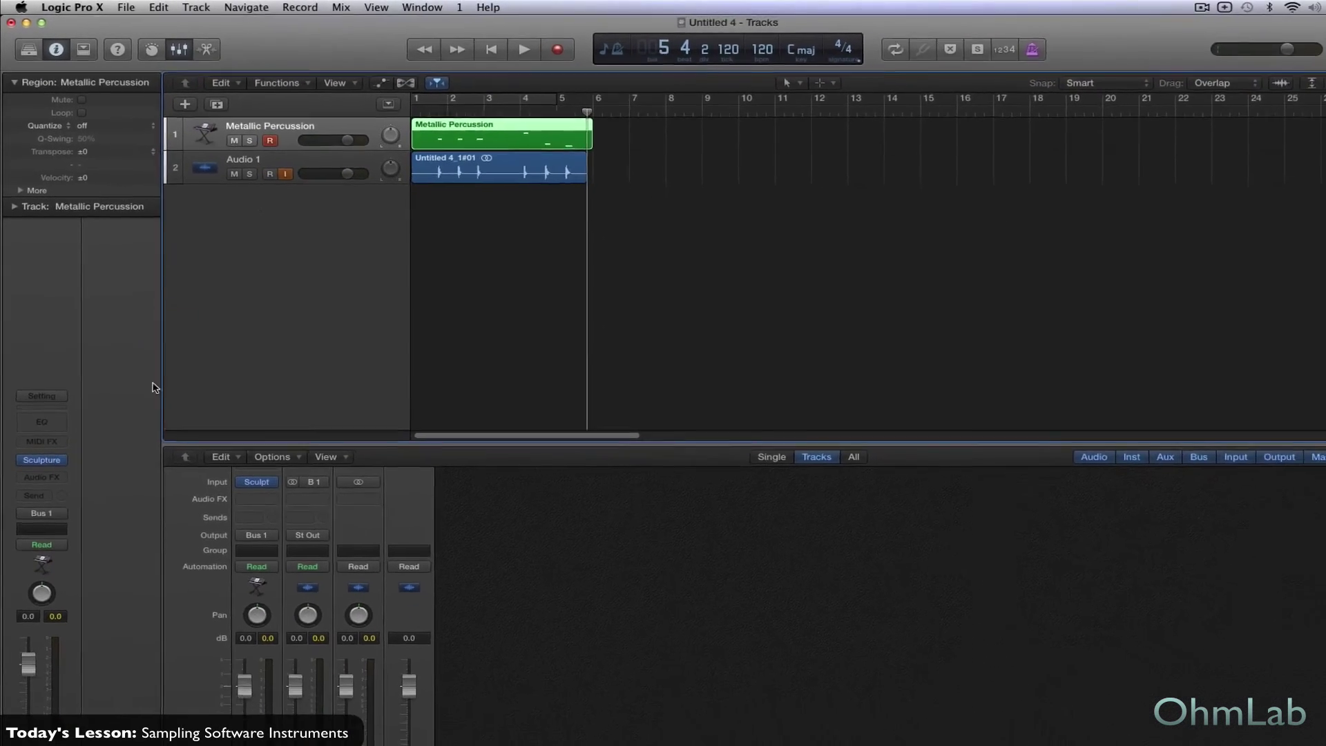
Record a second take while shifting Sculpture's material toward Nylon.
left_click(42, 460)
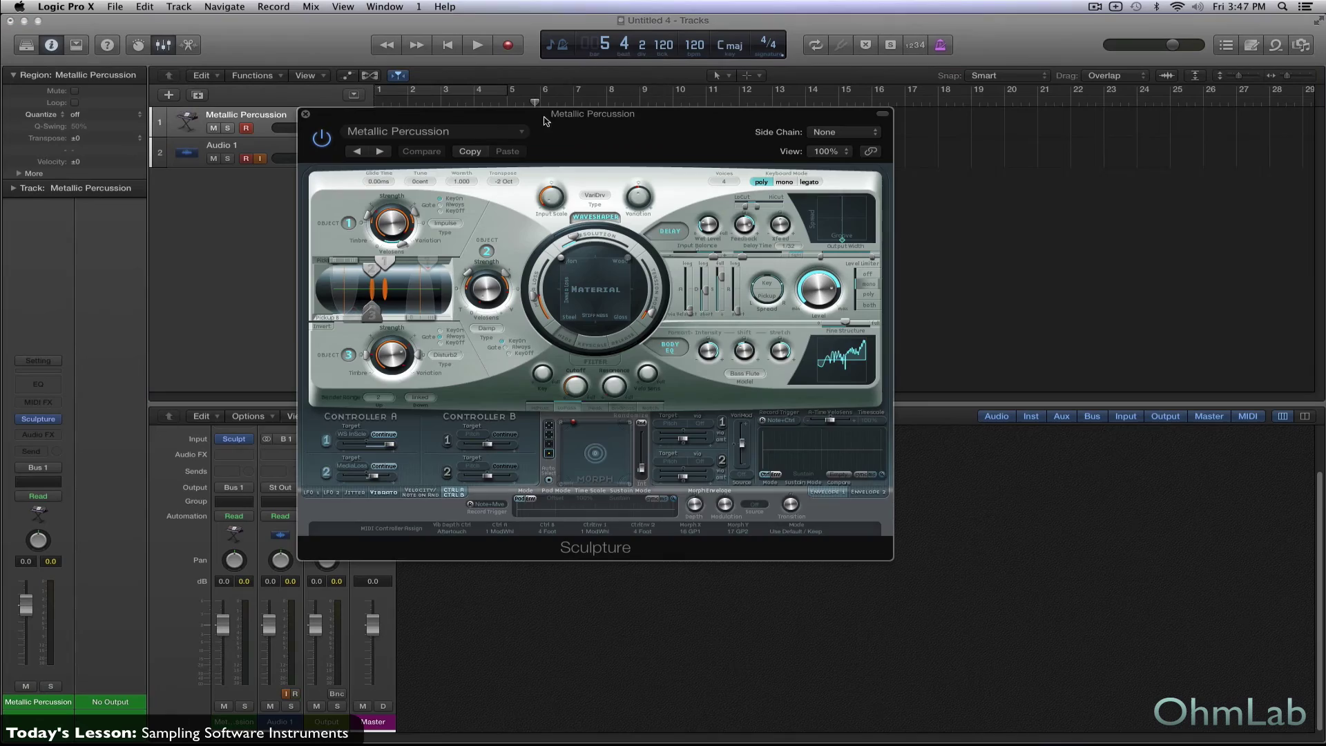
mouse_move(544, 121)
left_mouse_down()
mouse_move(597, 123)
mouse_move(809, 194)
left_mouse_up()
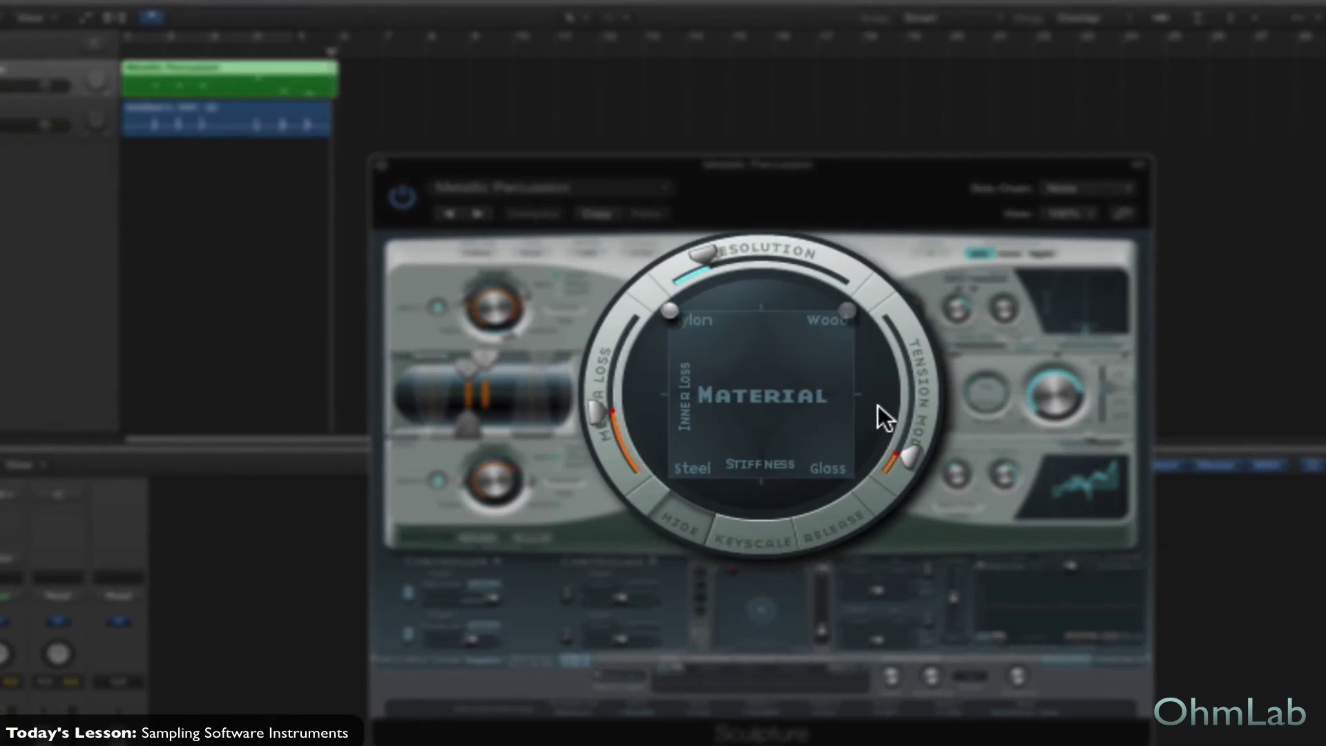
key("r")
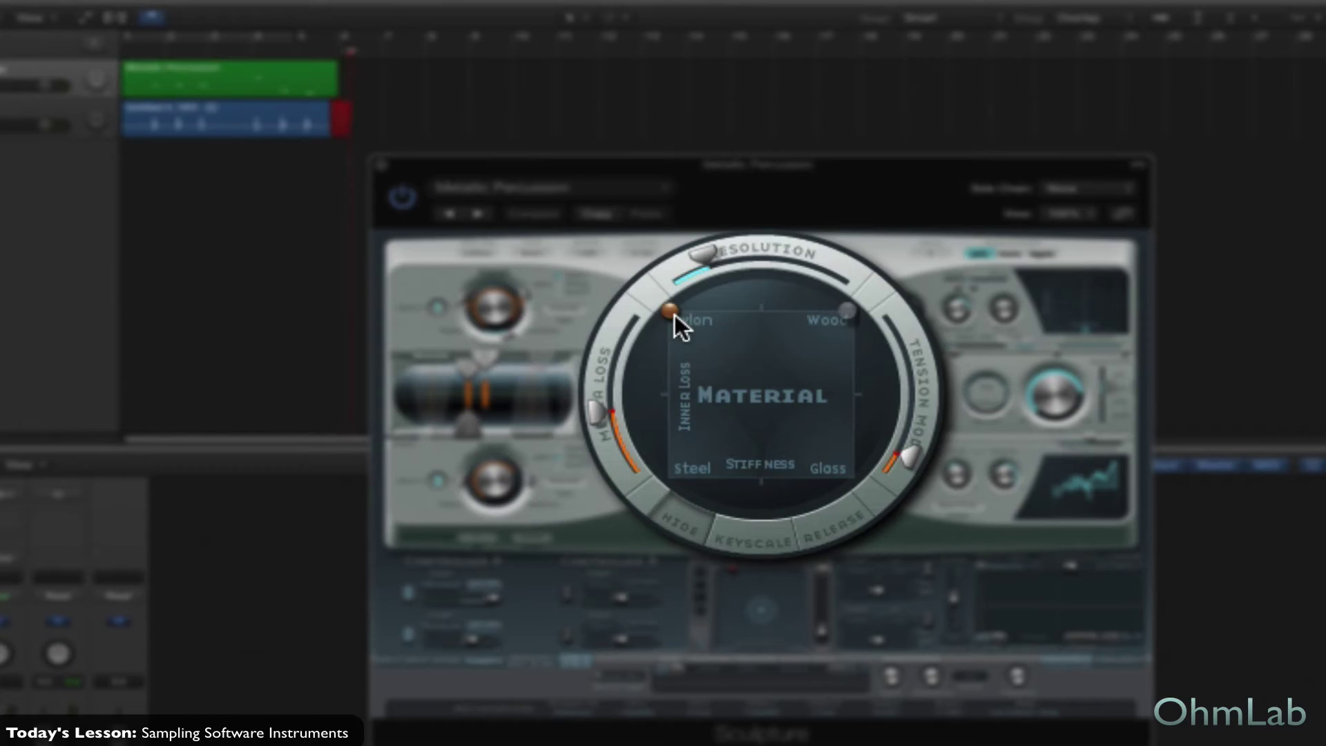
mouse_move(674, 313)
left_mouse_down()
mouse_move(698, 322)
mouse_move(705, 357)
mouse_move(680, 449)
mouse_move(780, 497)
mouse_move(847, 479)
mouse_move(884, 354)
mouse_move(788, 269)
mouse_move(549, 256)
mouse_move(519, 269)
mouse_move(628, 317)
left_mouse_up()
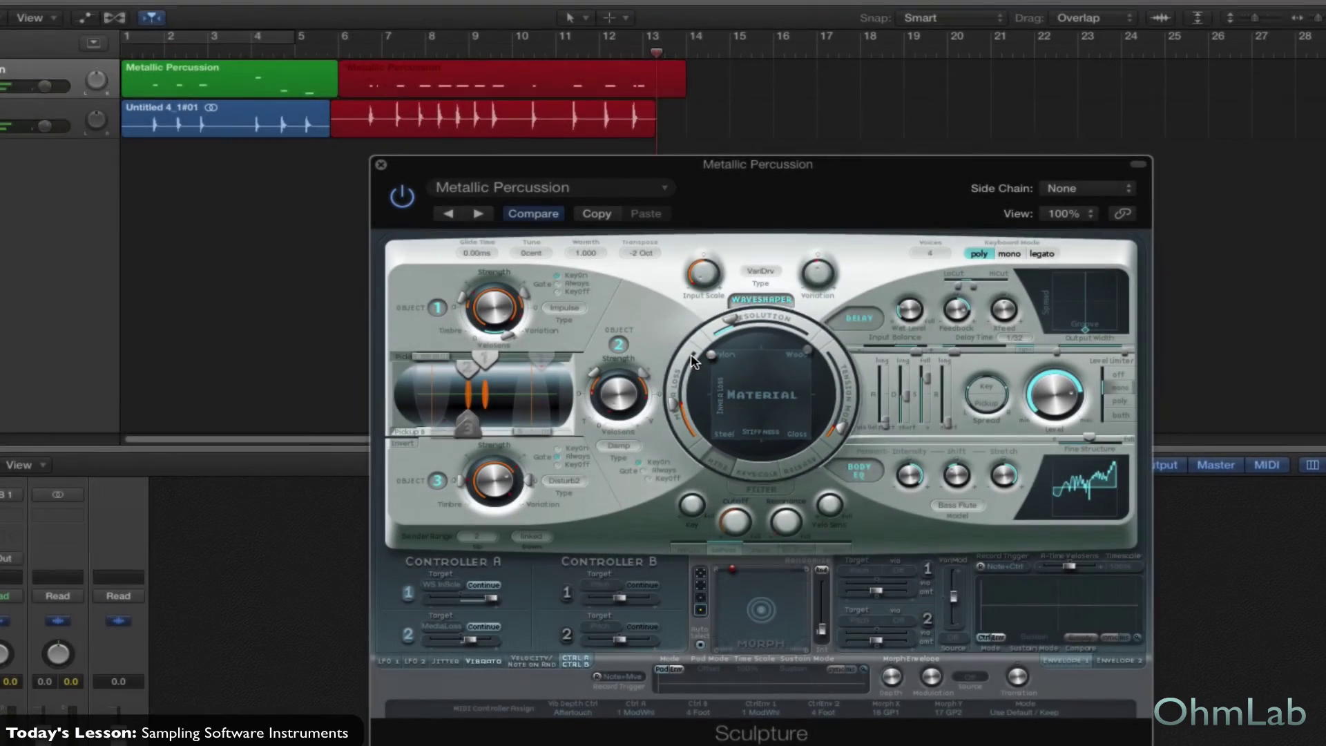
key("space")
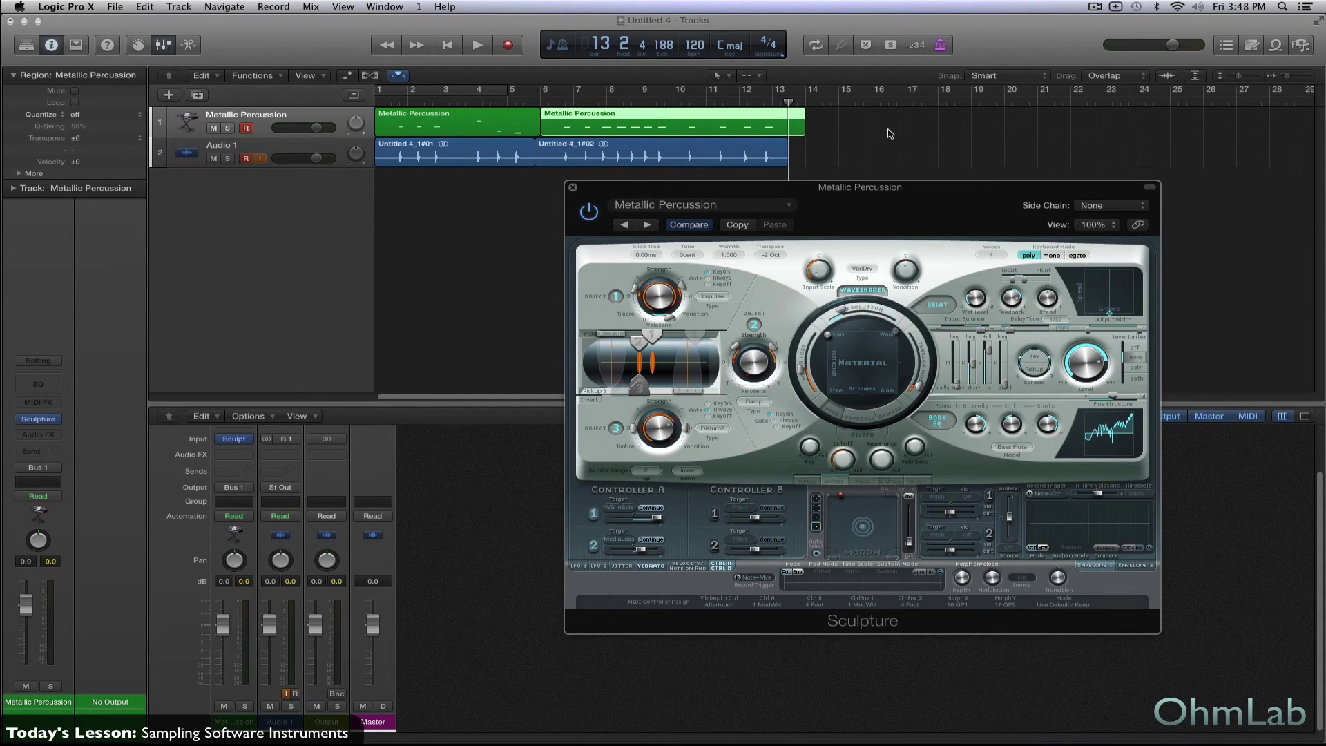
Close Sculpture and delete both green Metallic Percussion MIDI regions.
left_click(572, 187)
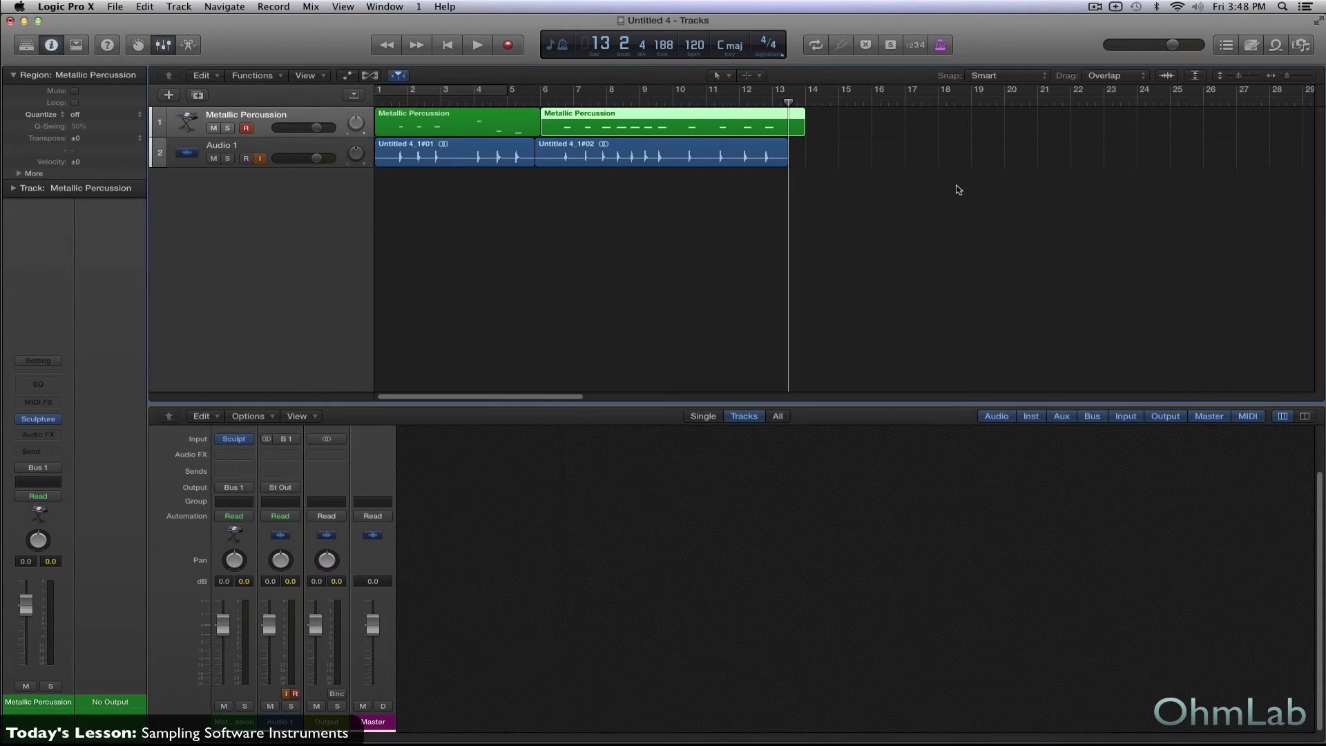
left_click(905, 151)
left_click_drag(901, 127, 533, 127)
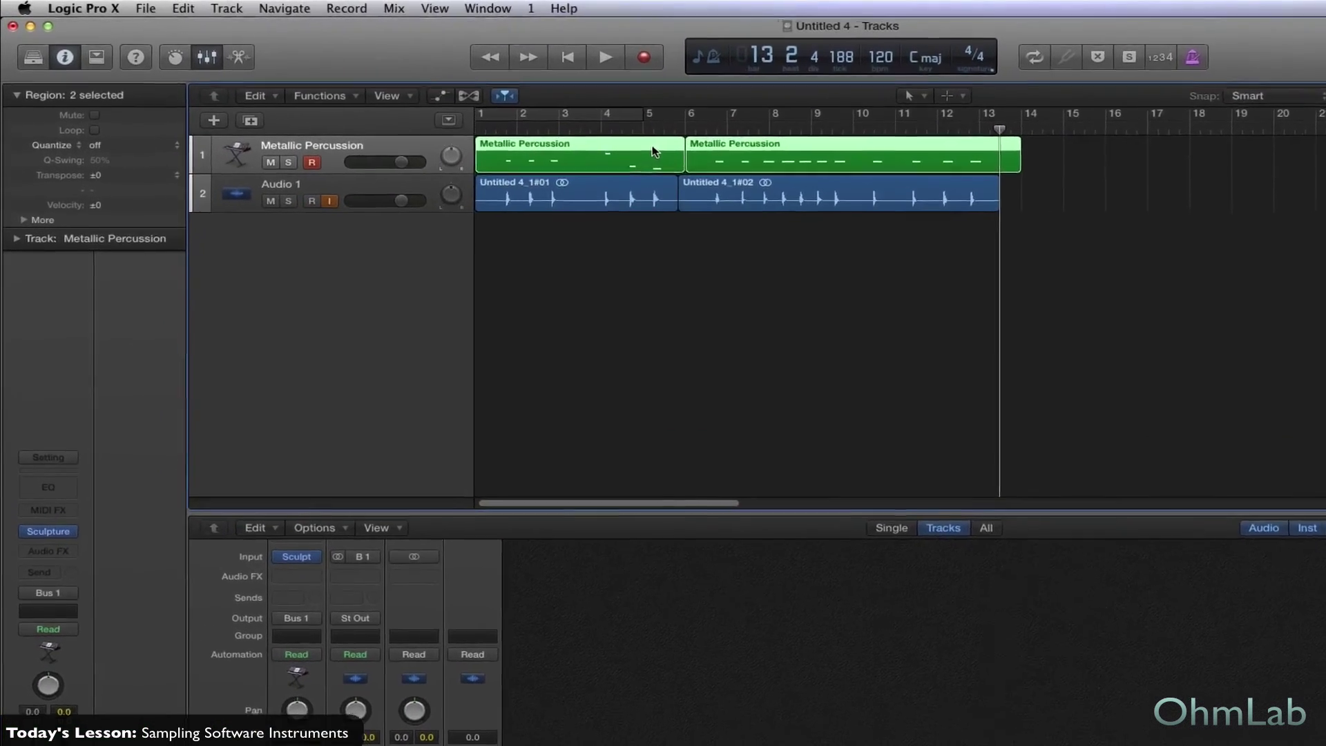
key("Delete")
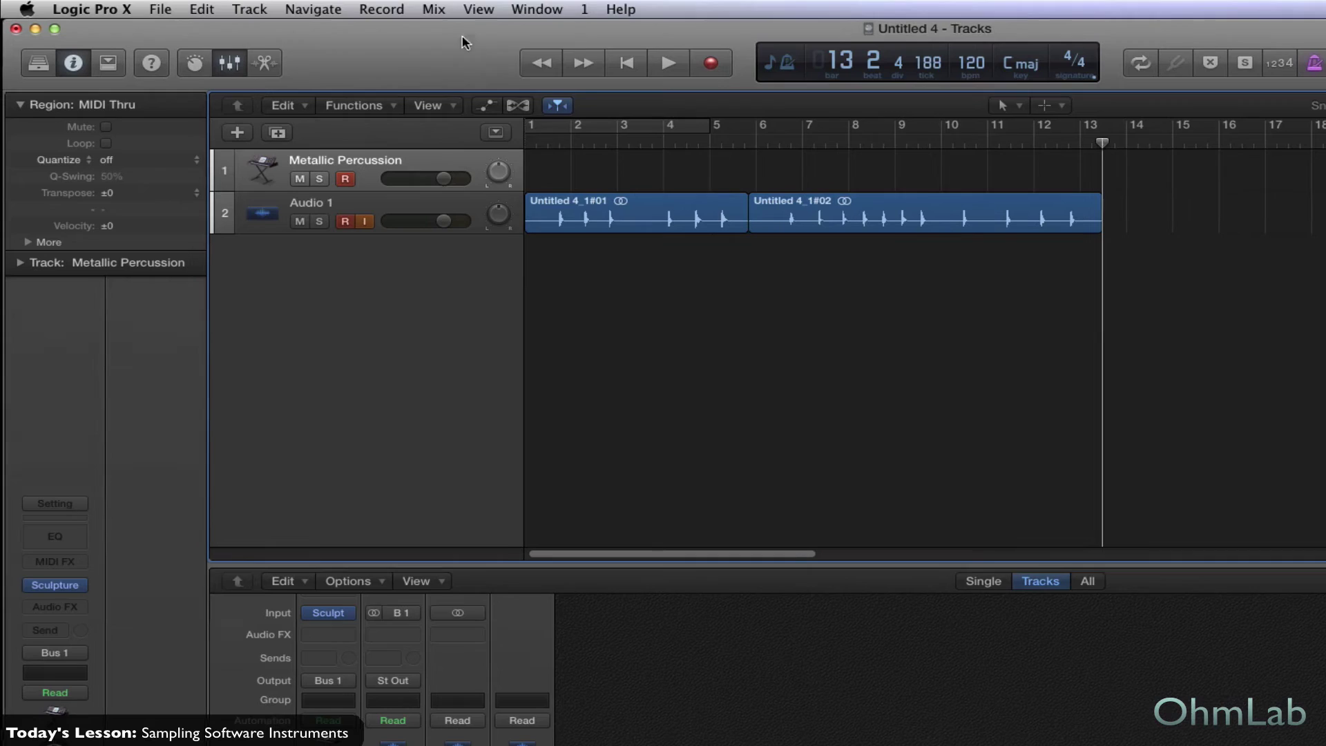
Show the toolbar, select both Audio 1 takes, and open Strip Silence at 4.0% threshold.
left_click(475, 9)
left_click(519, 252)
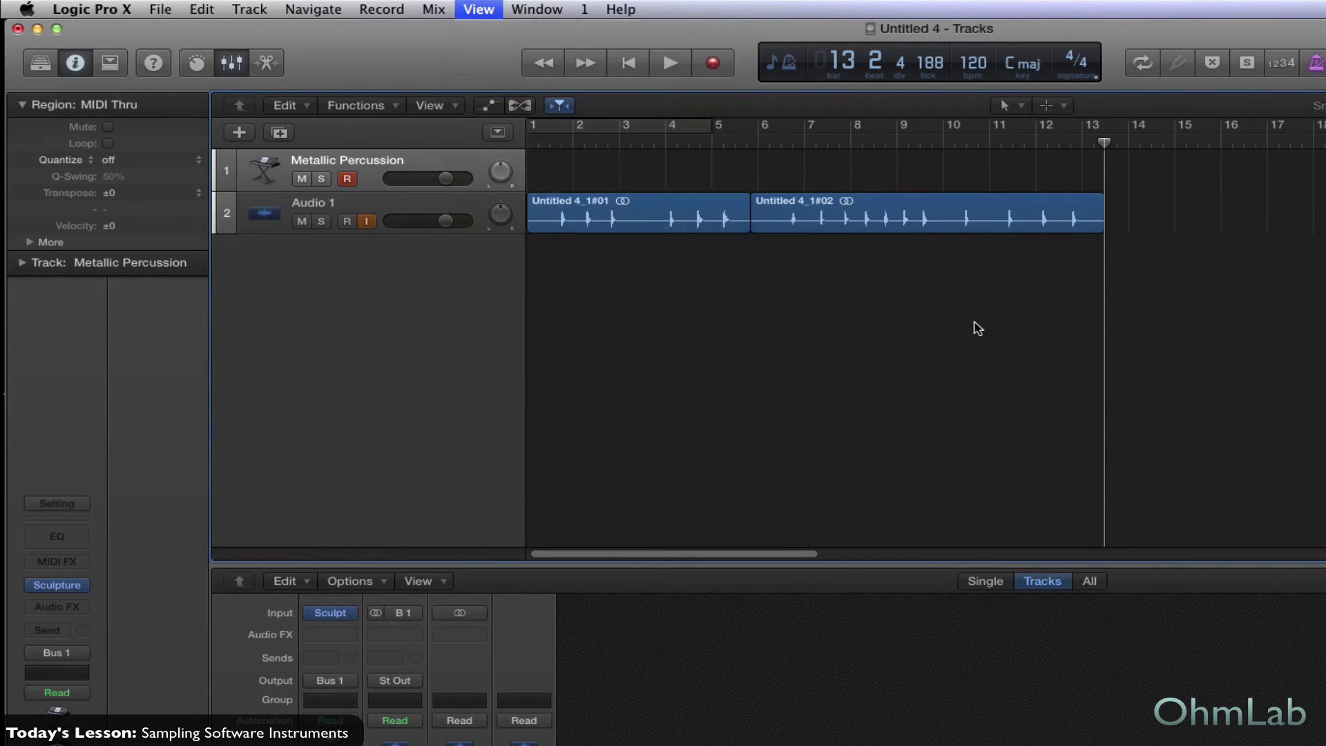
left_click_drag(1119, 31, 1117, 31)
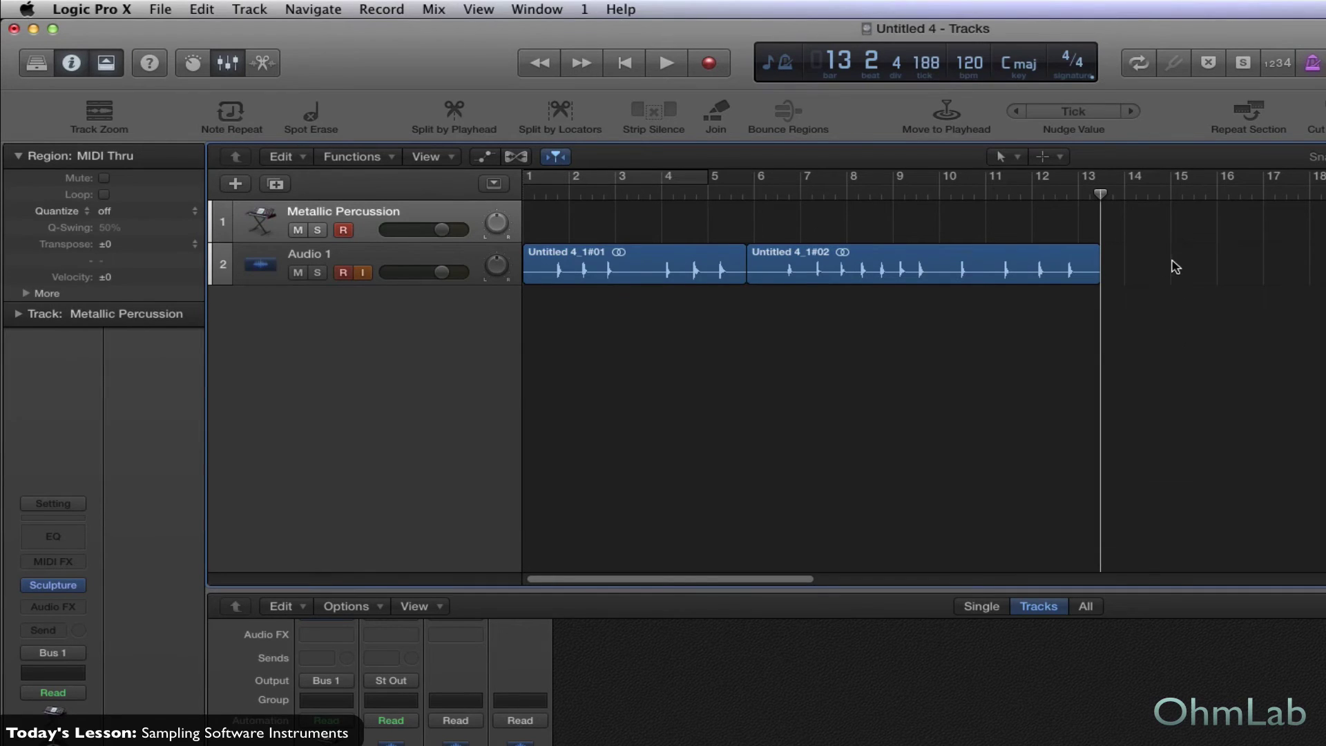
left_click_drag(1172, 263, 548, 265)
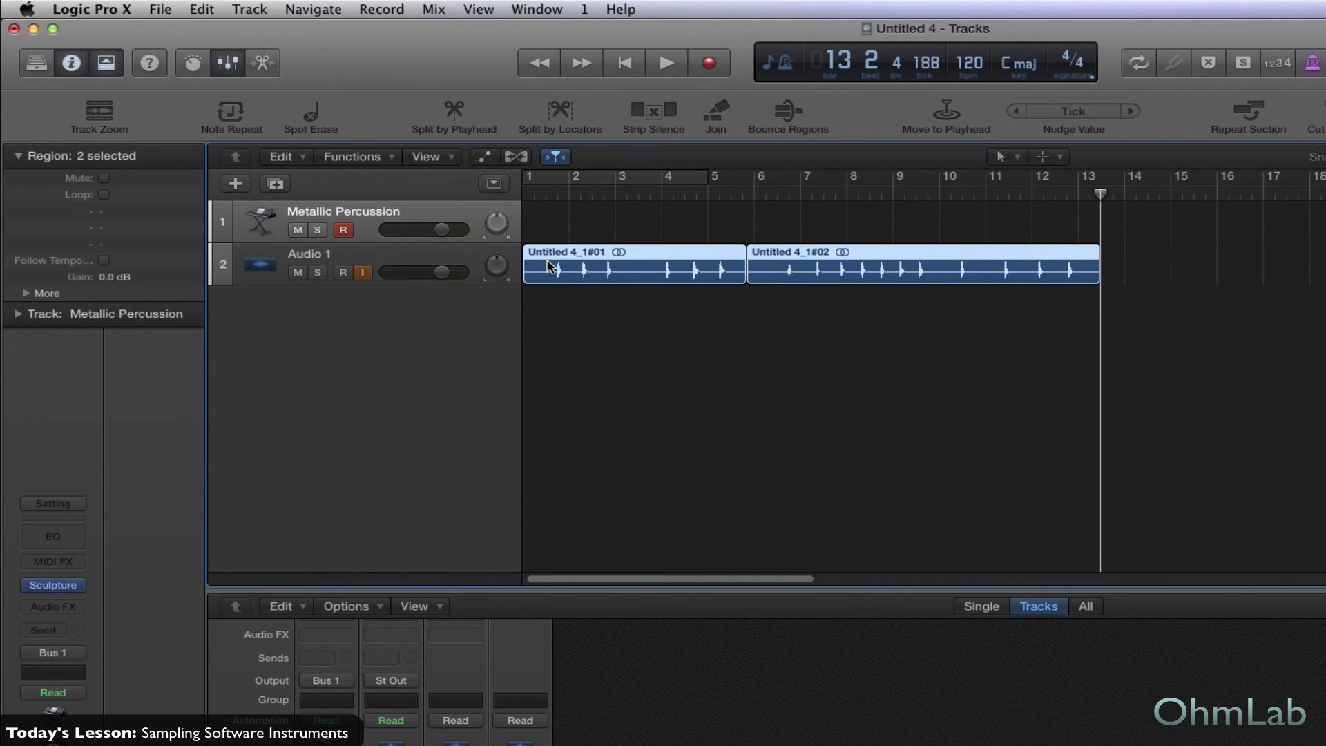
left_click(644, 118)
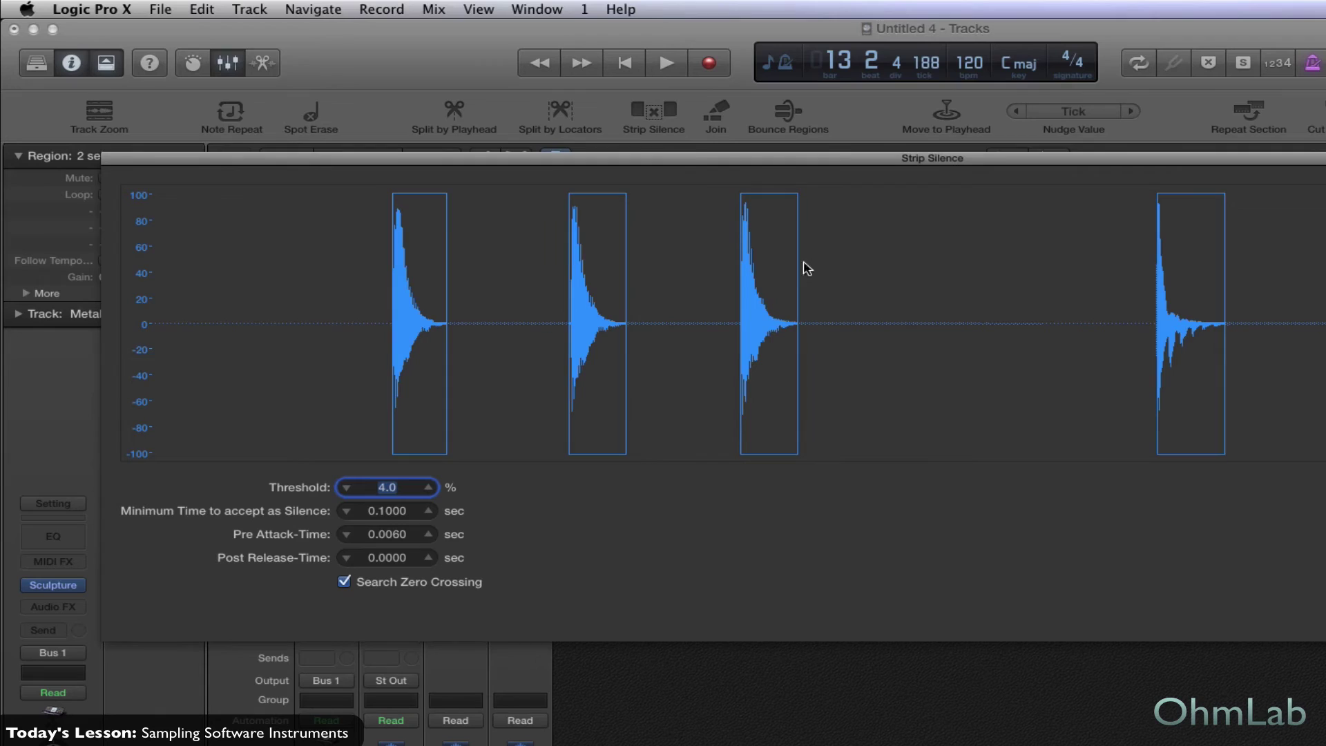
Strip silence takes Untitled 4_1#01 and #02 with Post Release-Time 1.0000, then deselect all.
left_click(428, 557)
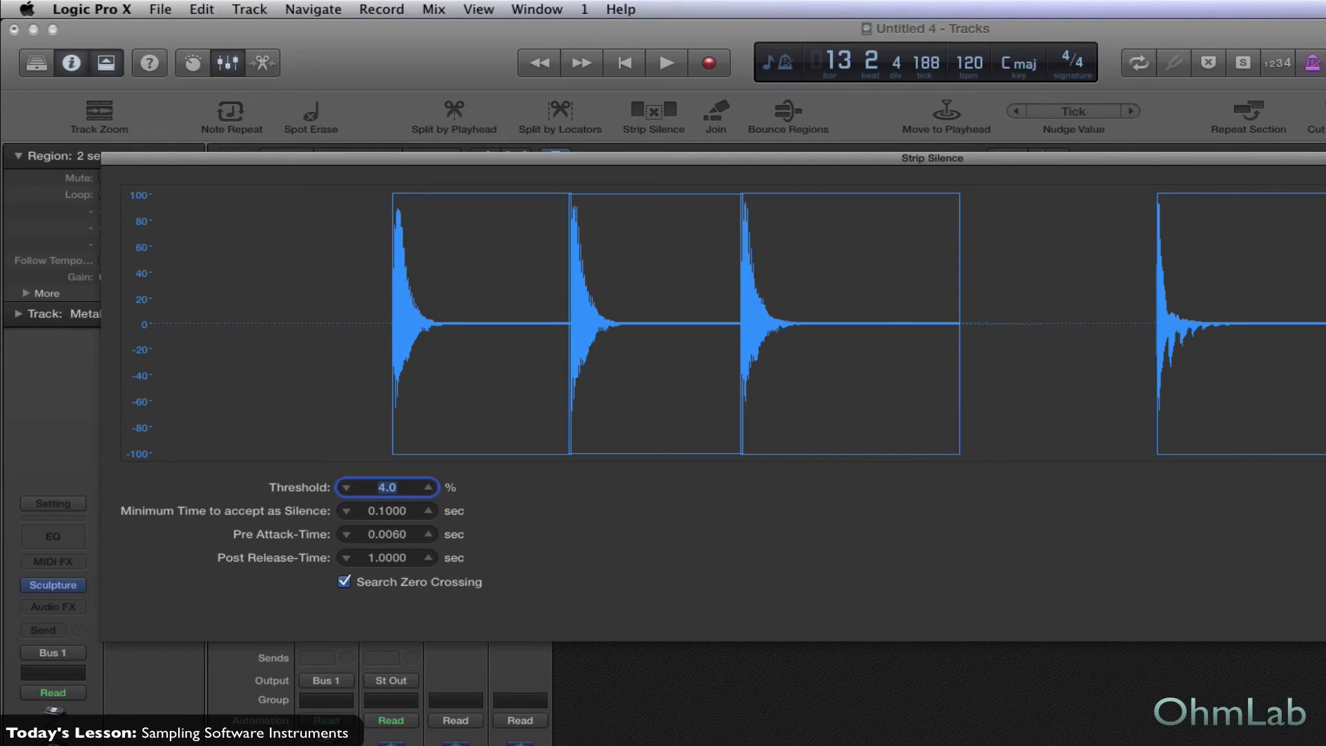
key("Return")
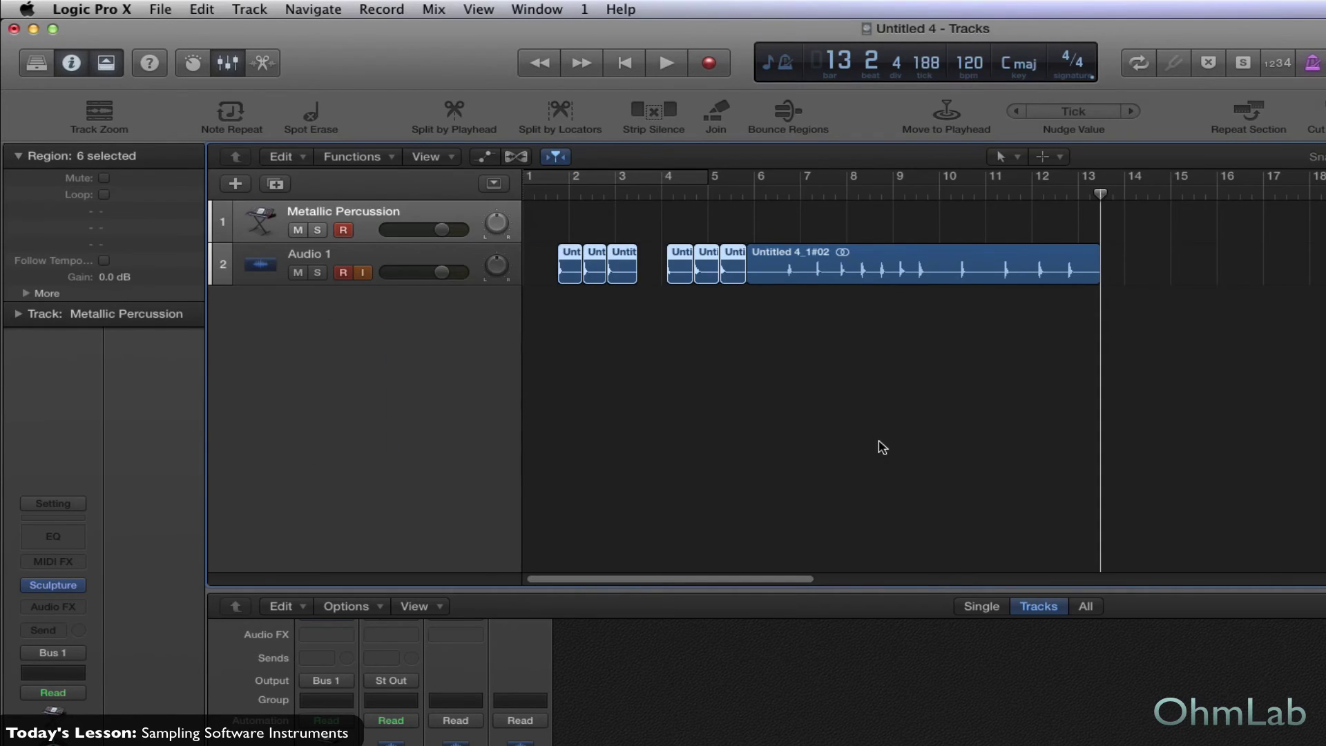
left_click(765, 289)
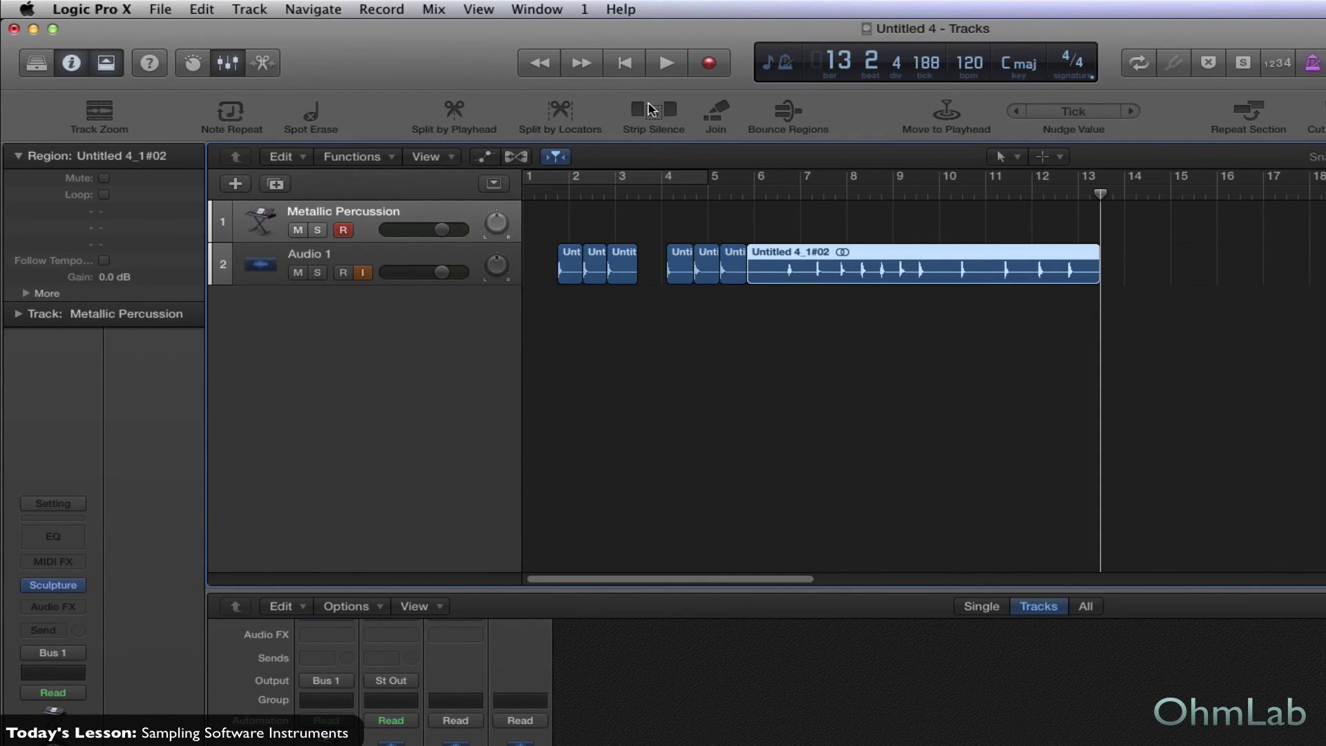
left_click(652, 111)
key("Return")
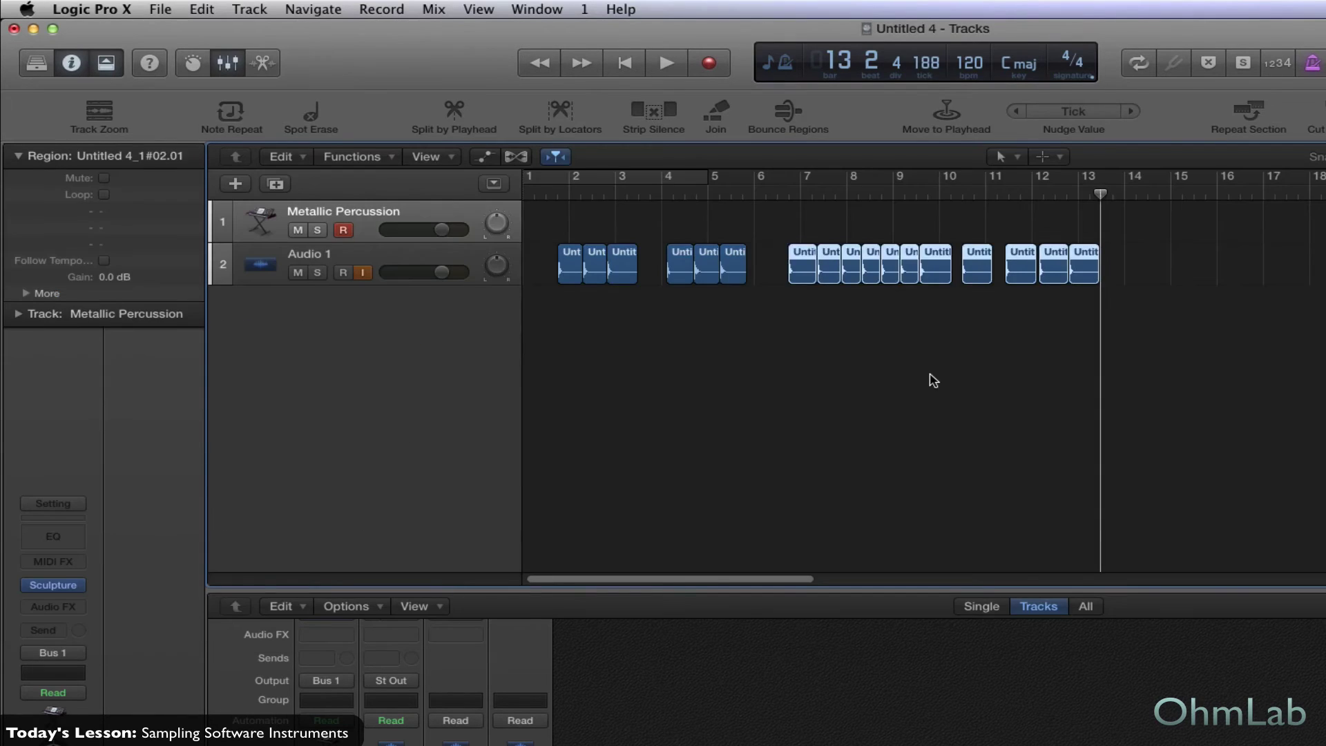
left_click(930, 381)
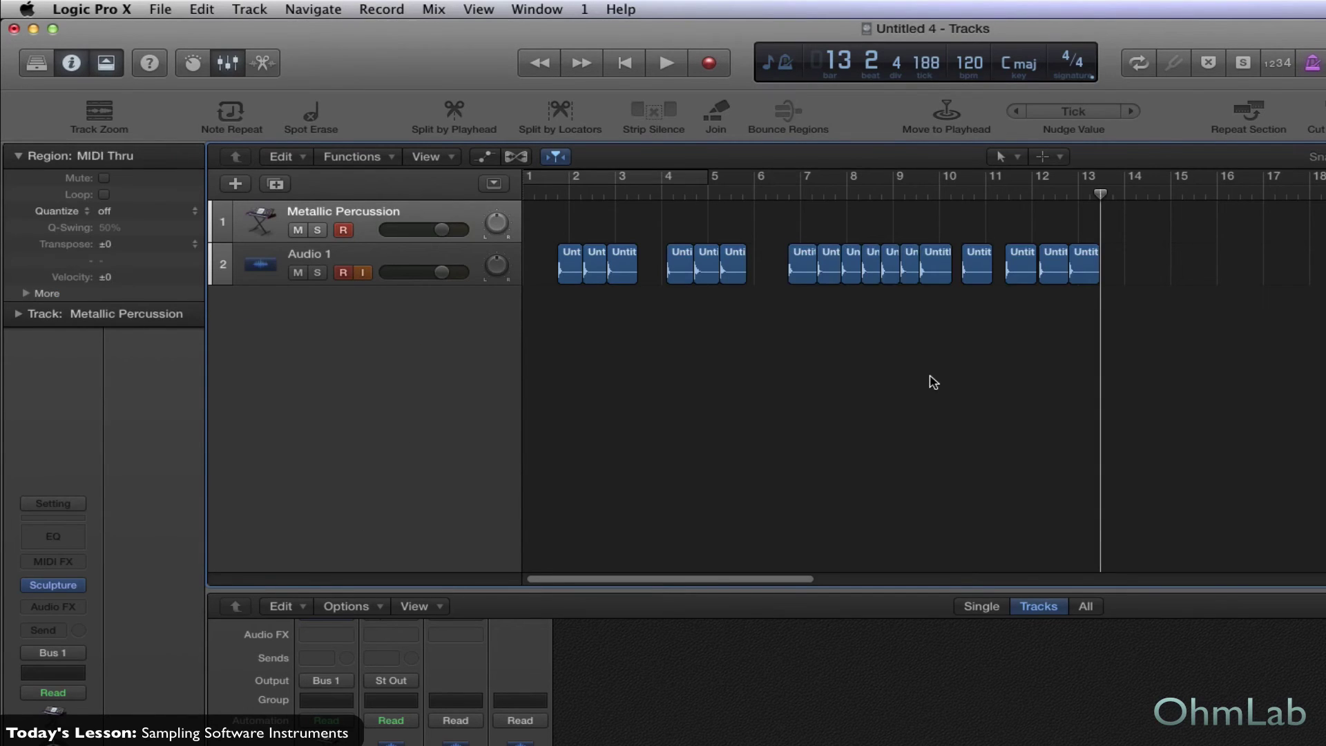
left_click(549, 194)
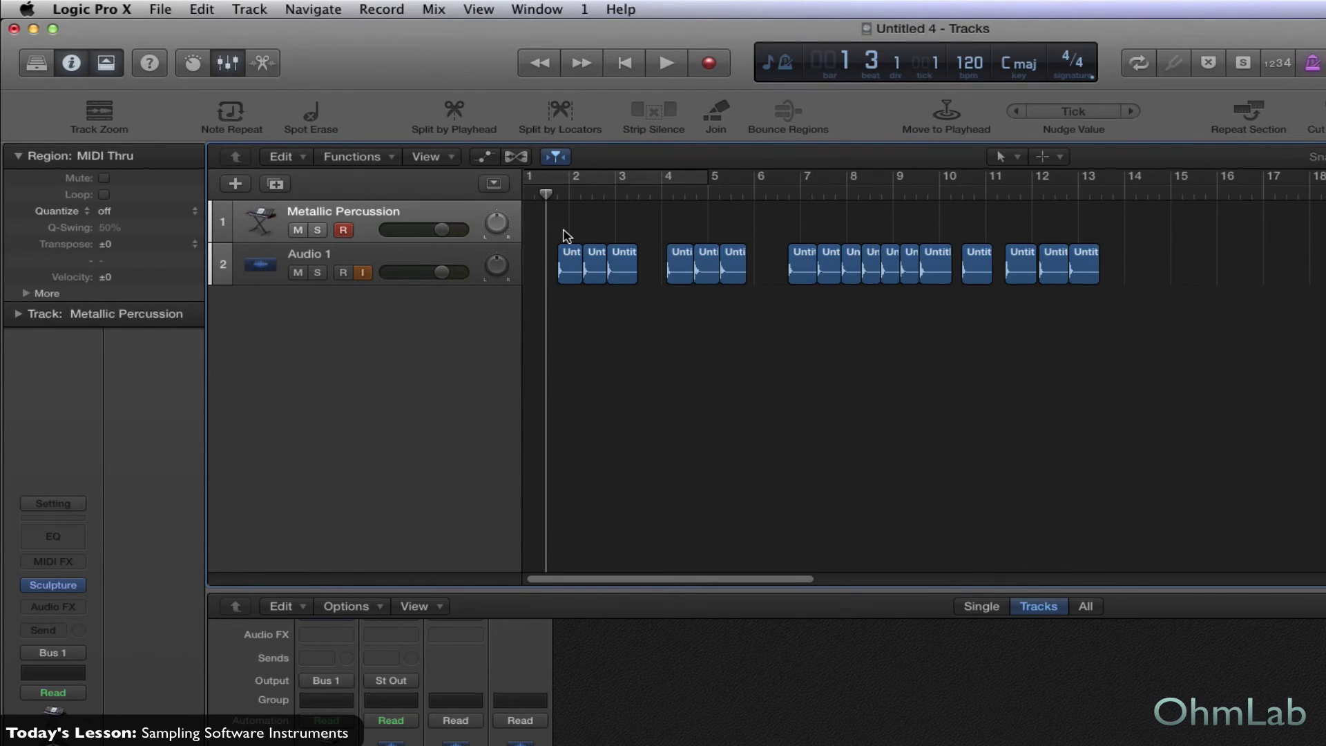
key("space")
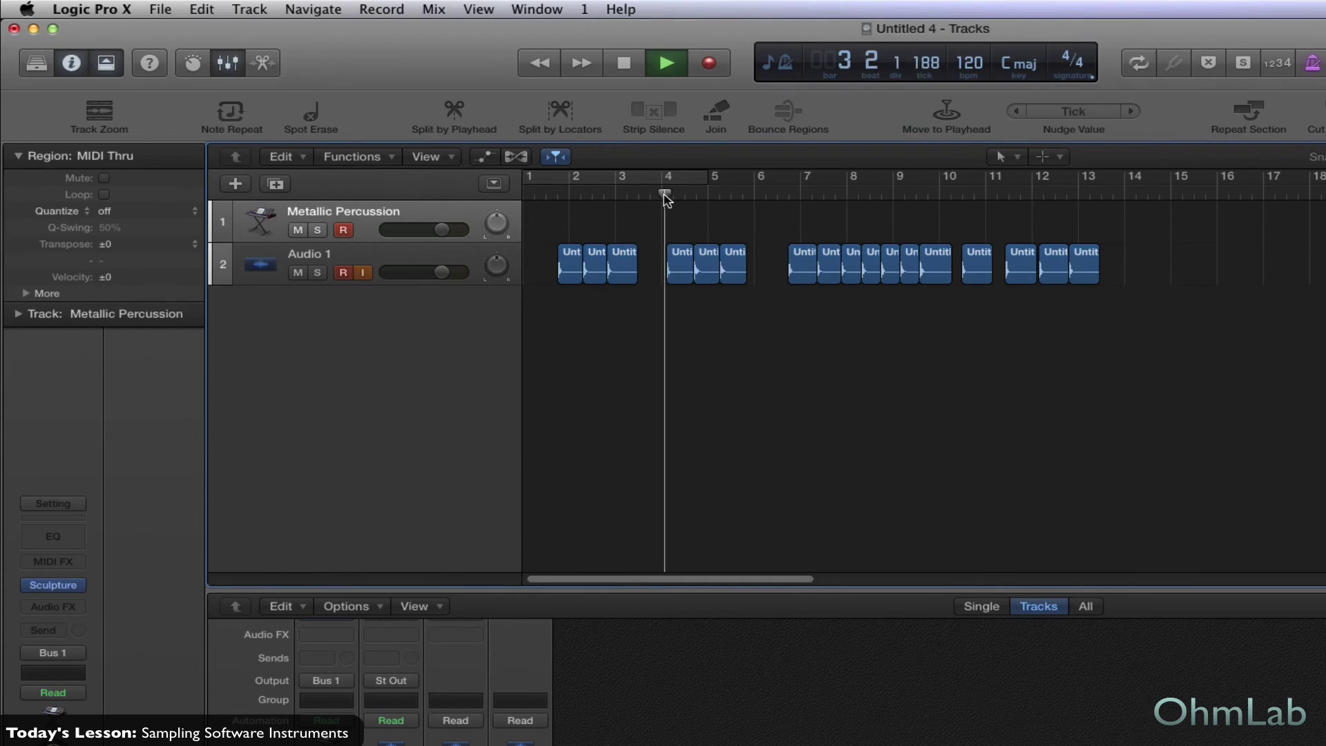
left_click(783, 196)
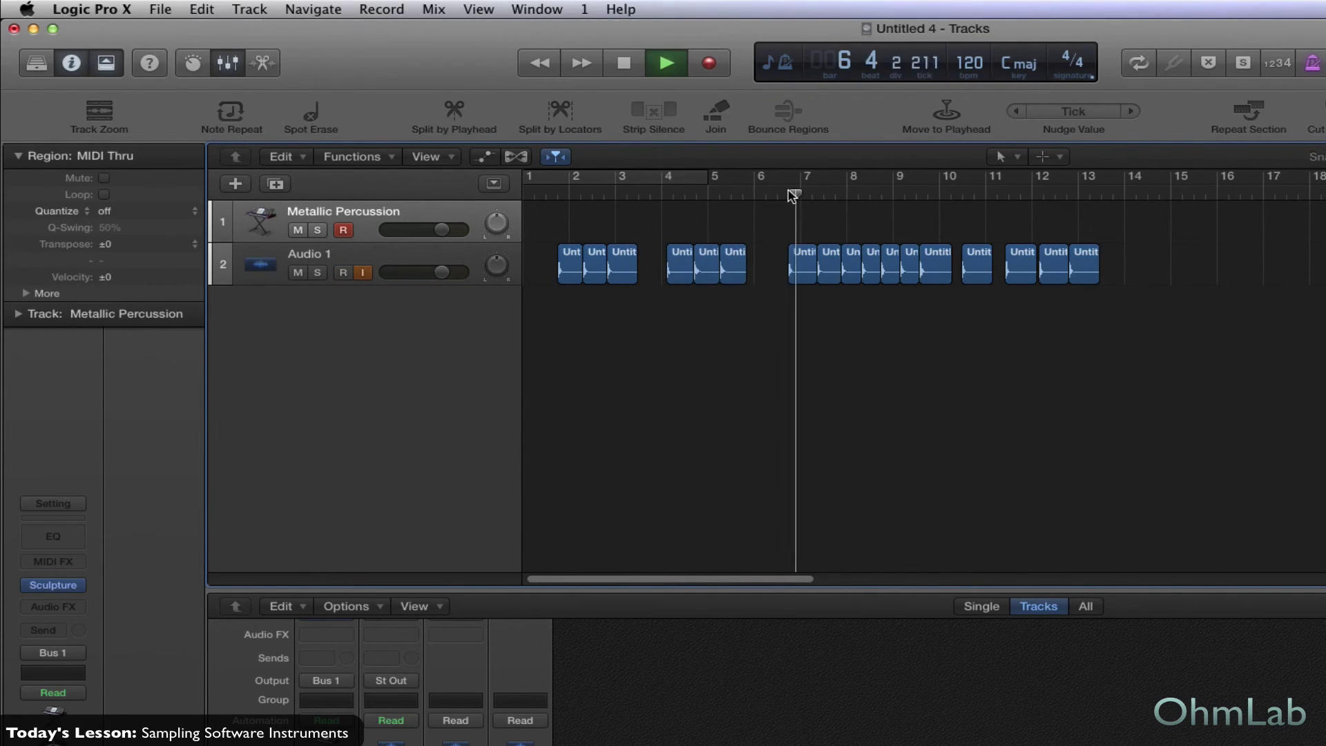
left_click(855, 195)
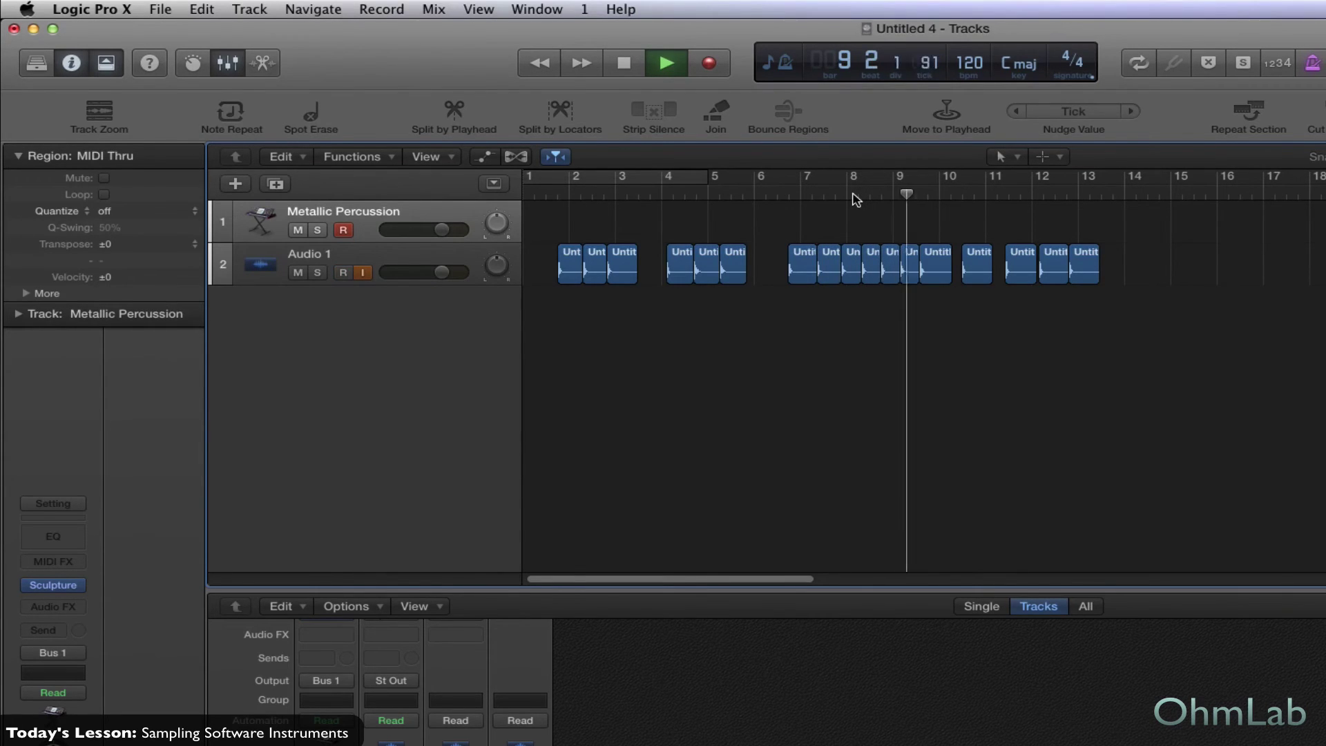
key("space")
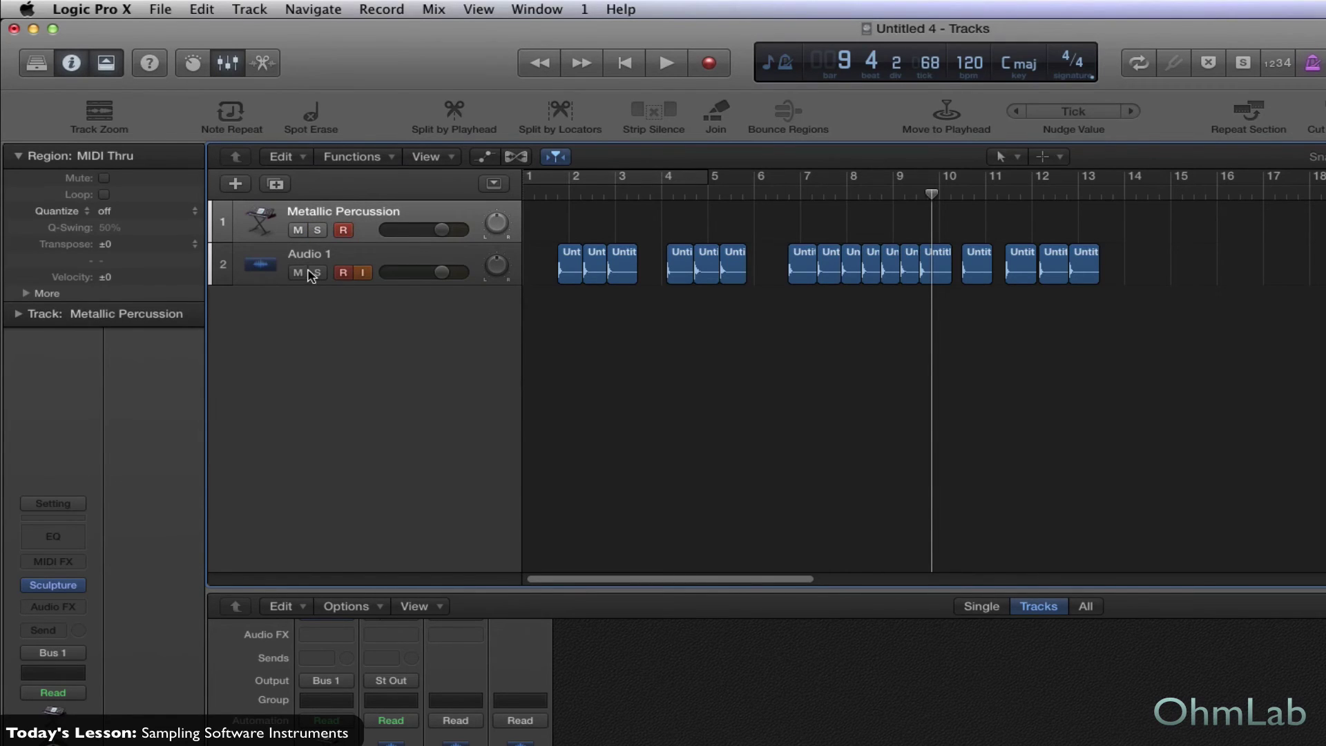
Create audio track Audio 2 with its input set to Input 1.
left_click(234, 183)
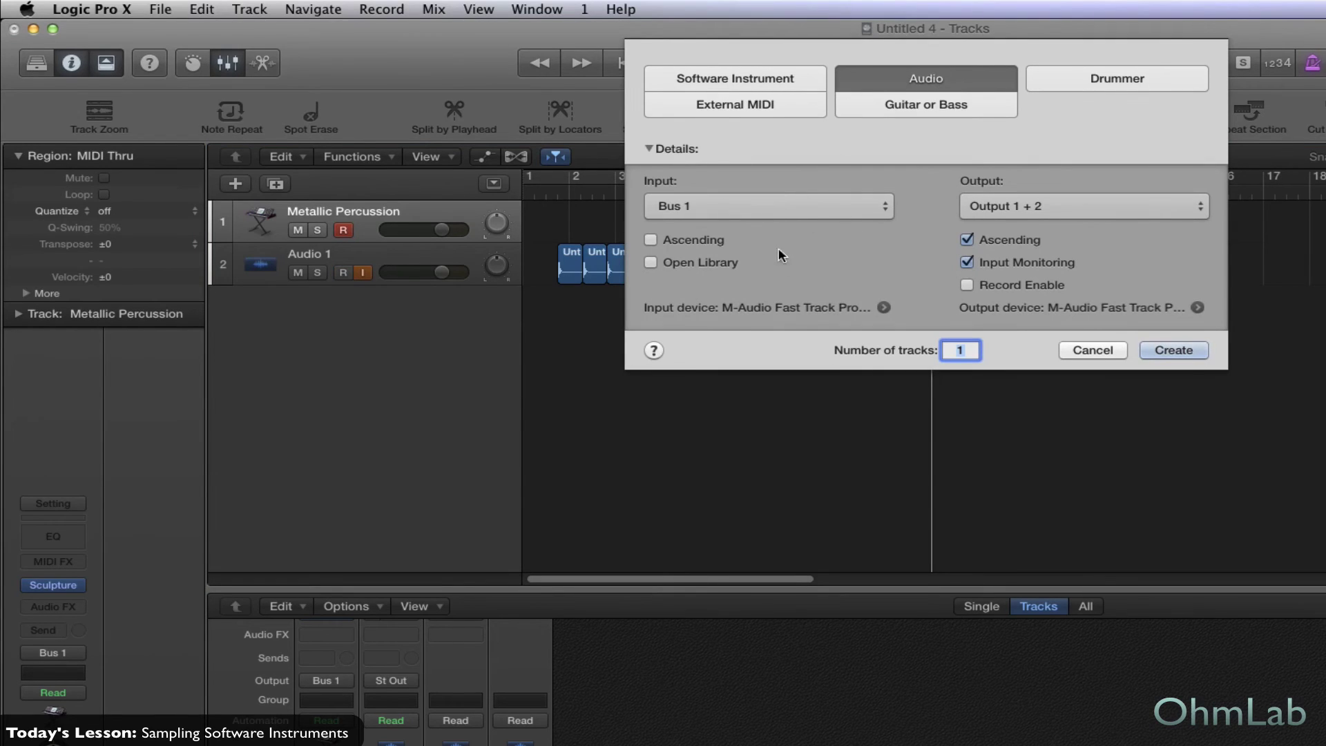
left_click(787, 214)
left_click(753, 203)
left_click(867, 213)
left_click(871, 221)
left_click(1188, 350)
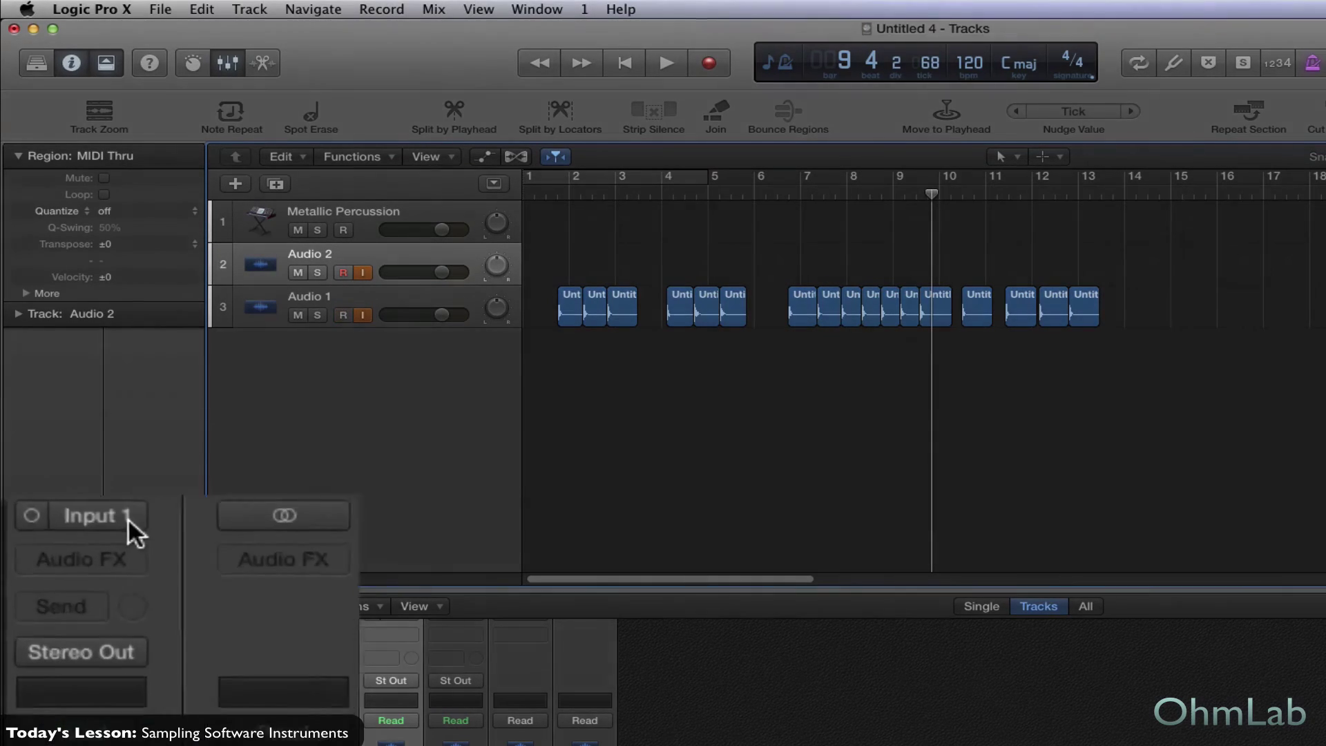
Set Audio 2's input to Bus 1 and confirm Metallic Percussion outputs to Bus 1.
left_click(65, 585)
mouse_move(287, 636)
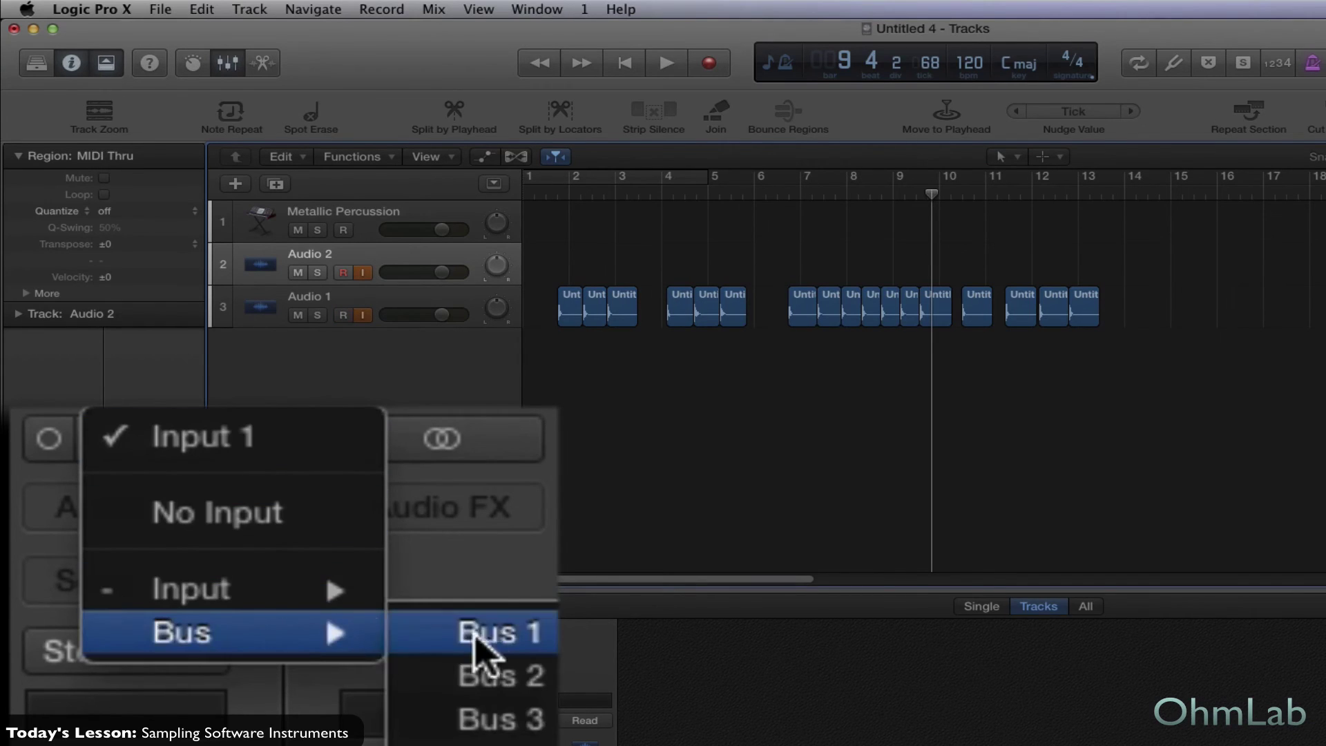
left_click(476, 639)
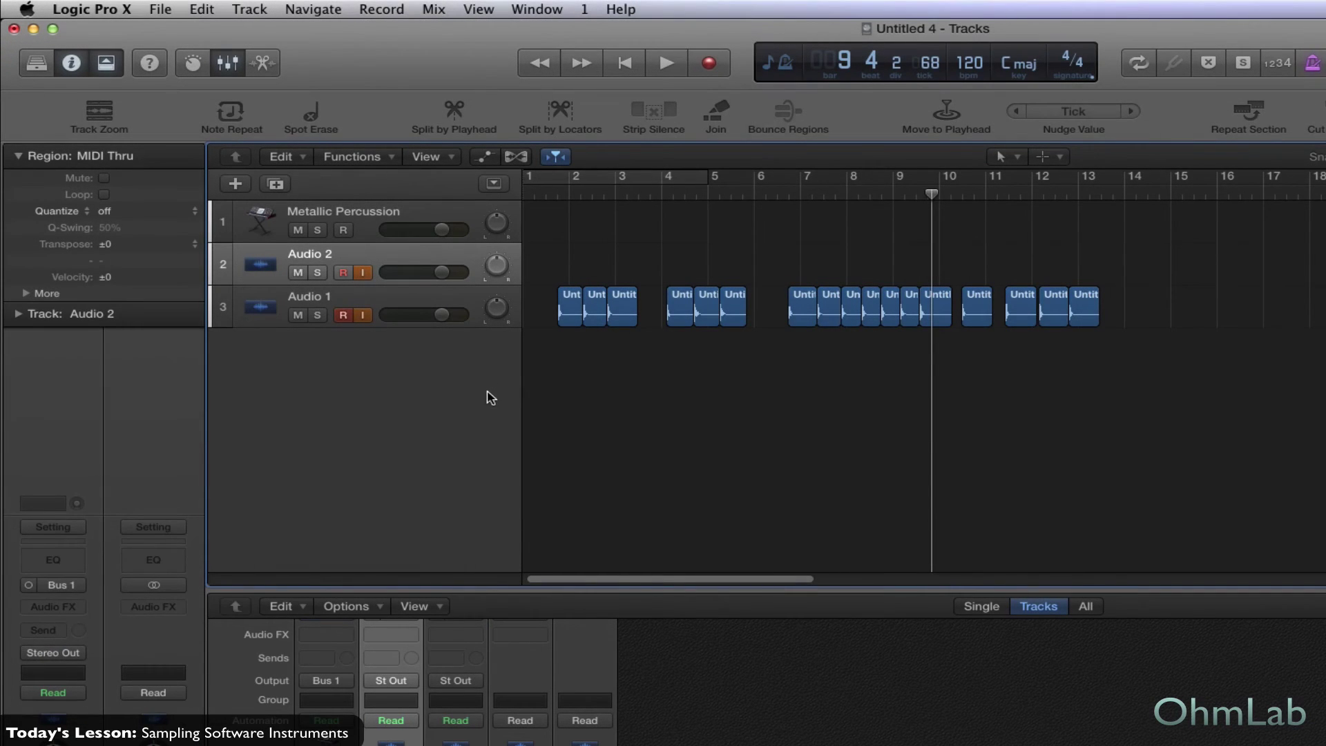
left_click(360, 219)
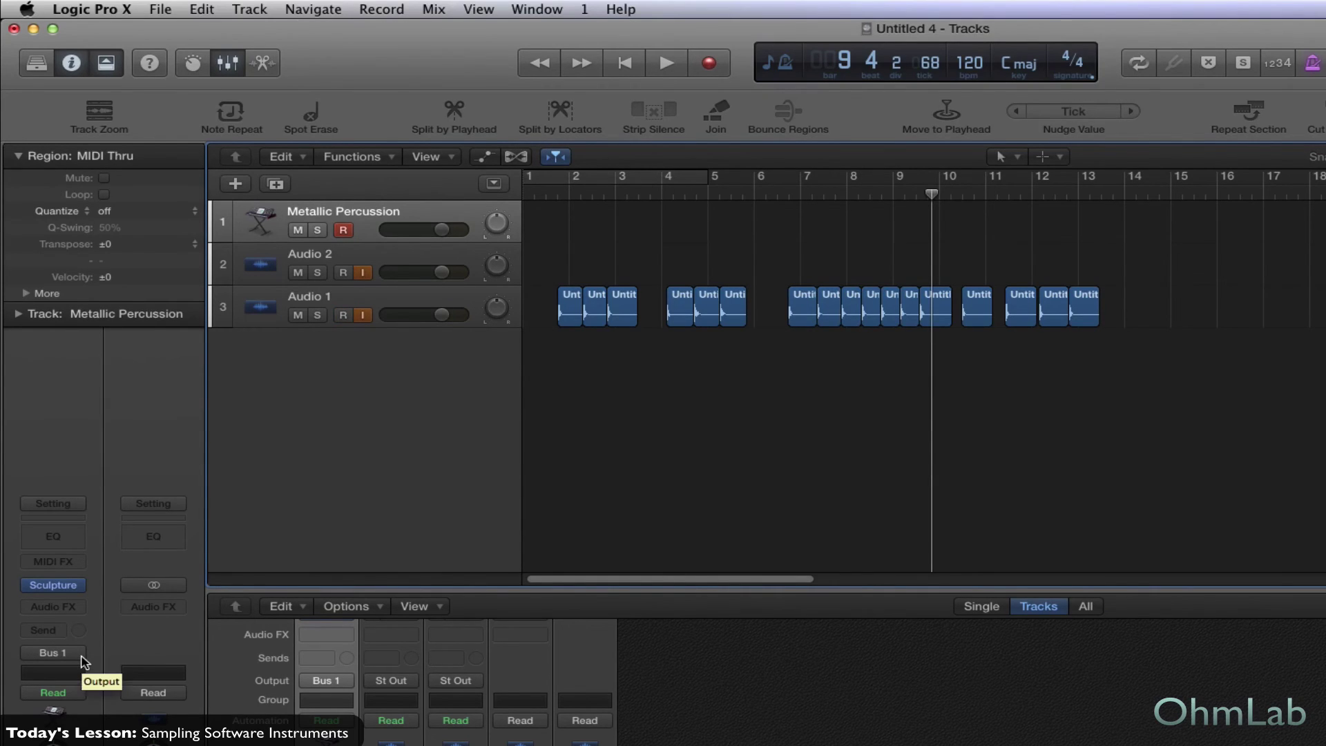
key("Down")
key("Down")
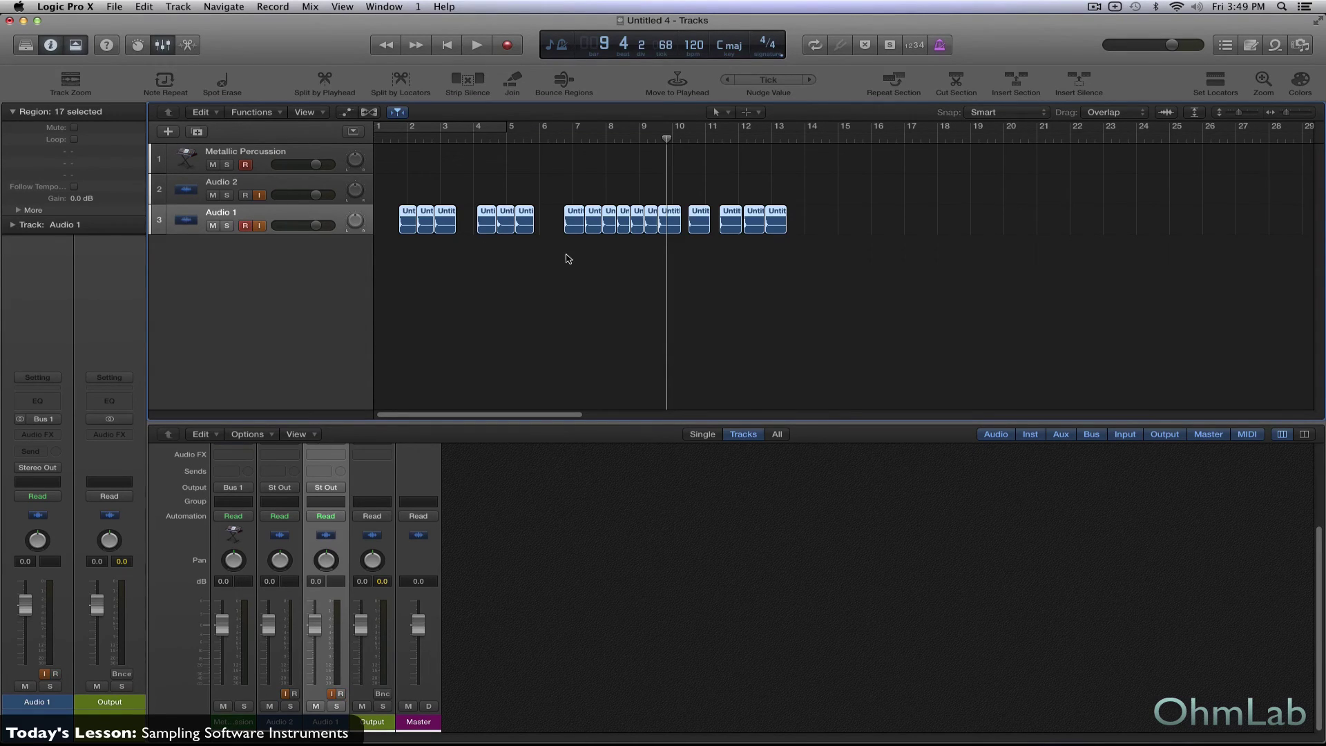
Delete the Audio 2 track.
left_click(262, 152)
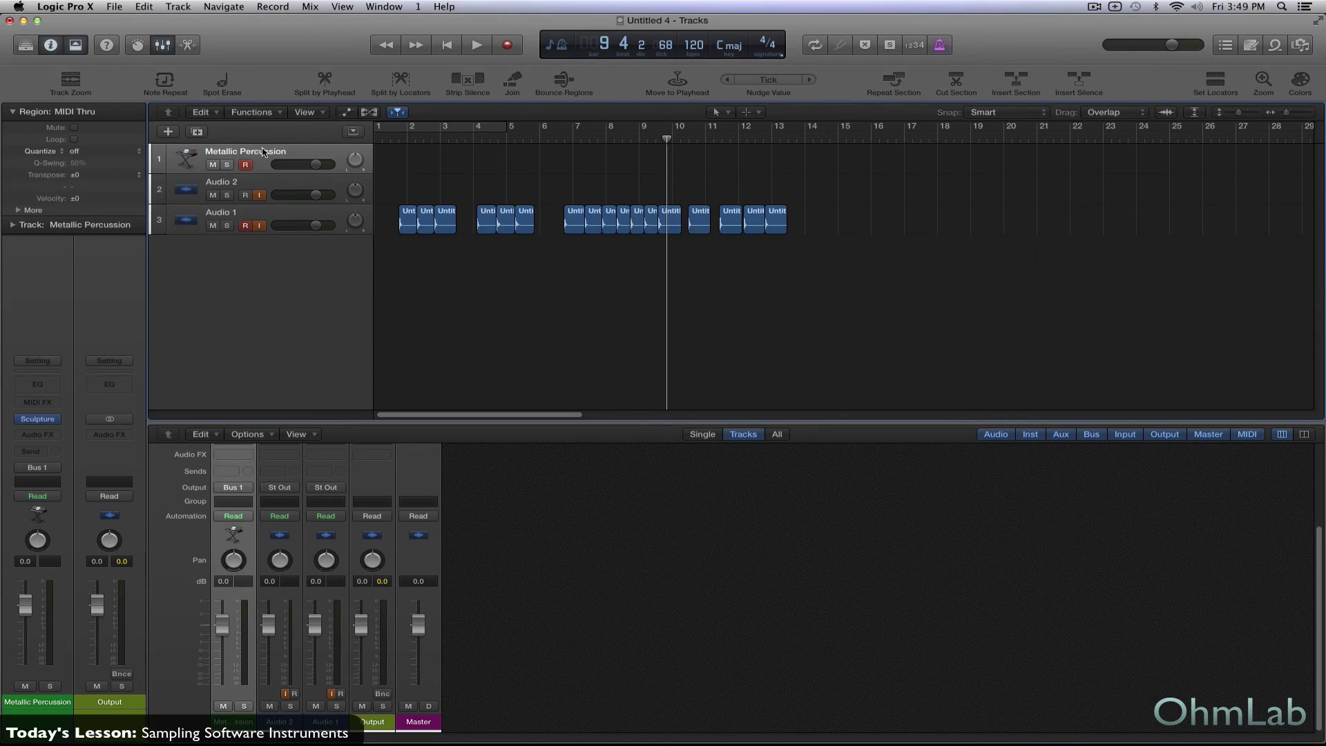
left_click(259, 185)
key("super+BackSpace")
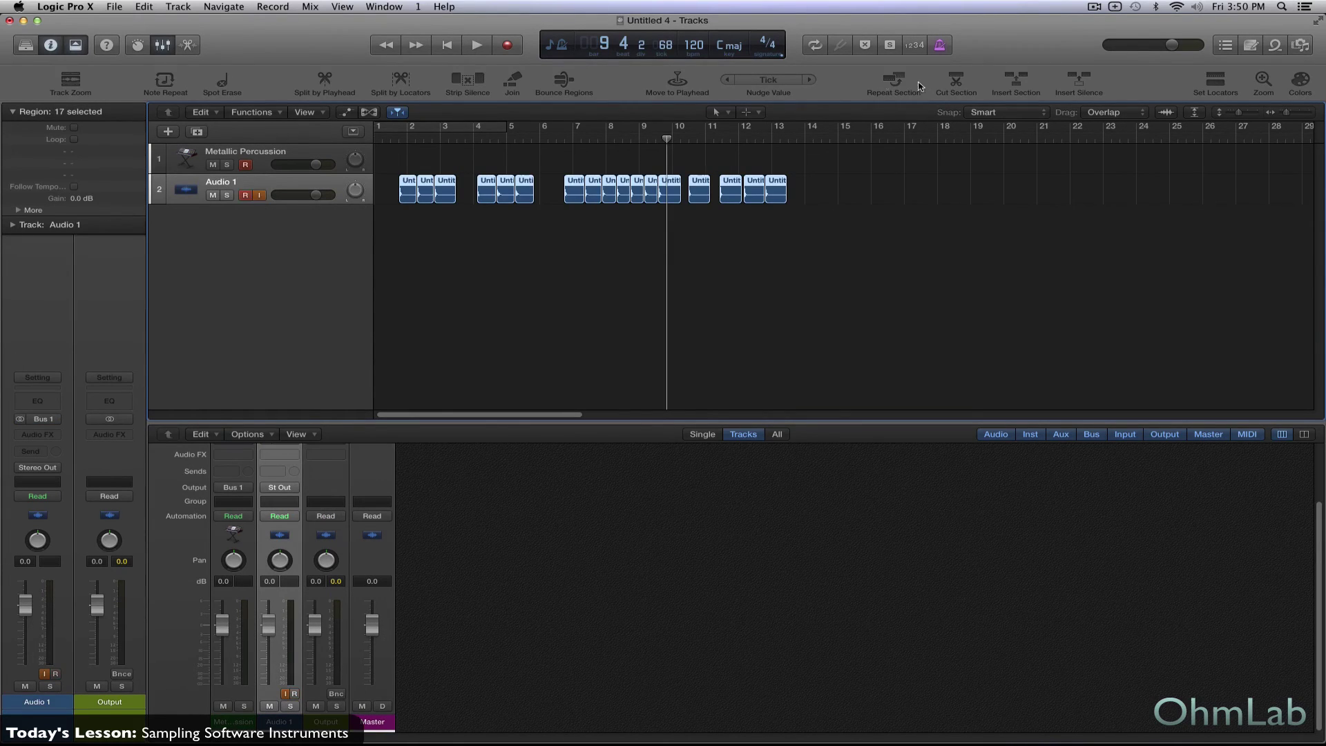
Record a new Metallic Percussion MIDI region starting from bar 14.
left_click(804, 136)
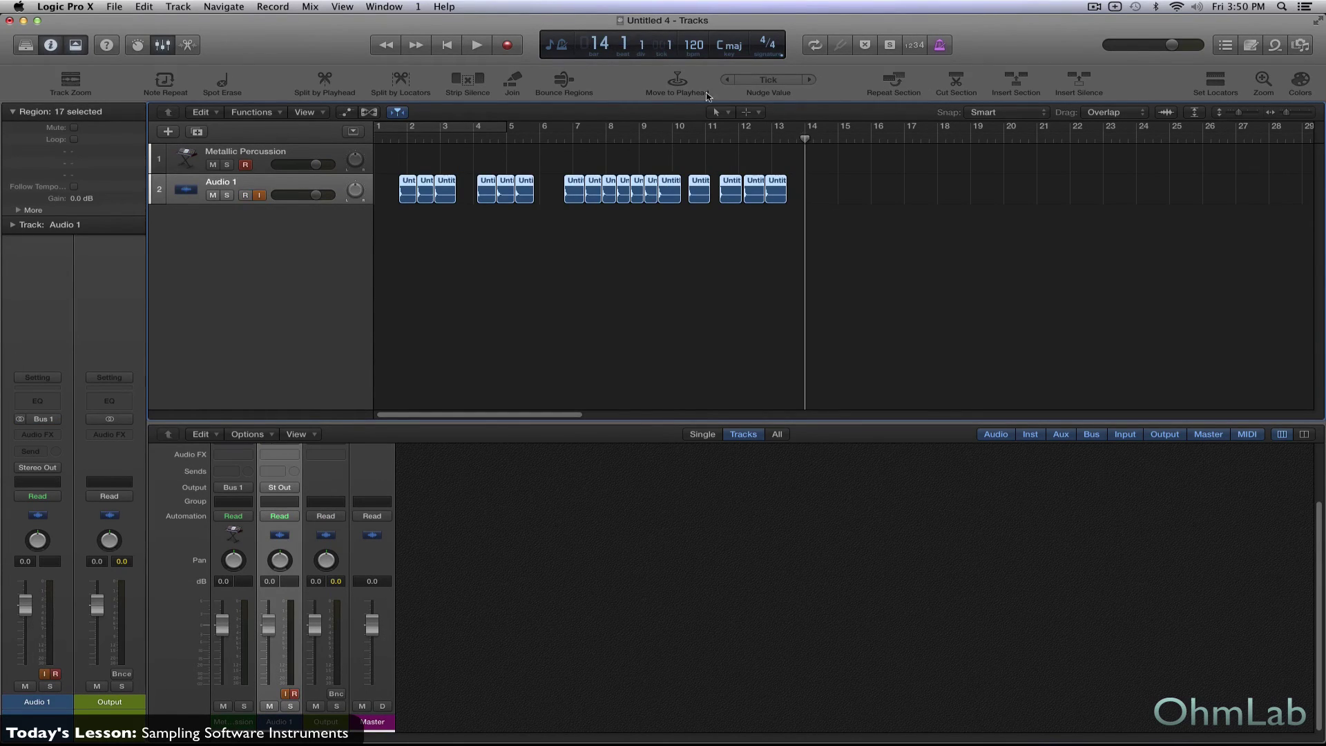
left_click(273, 154)
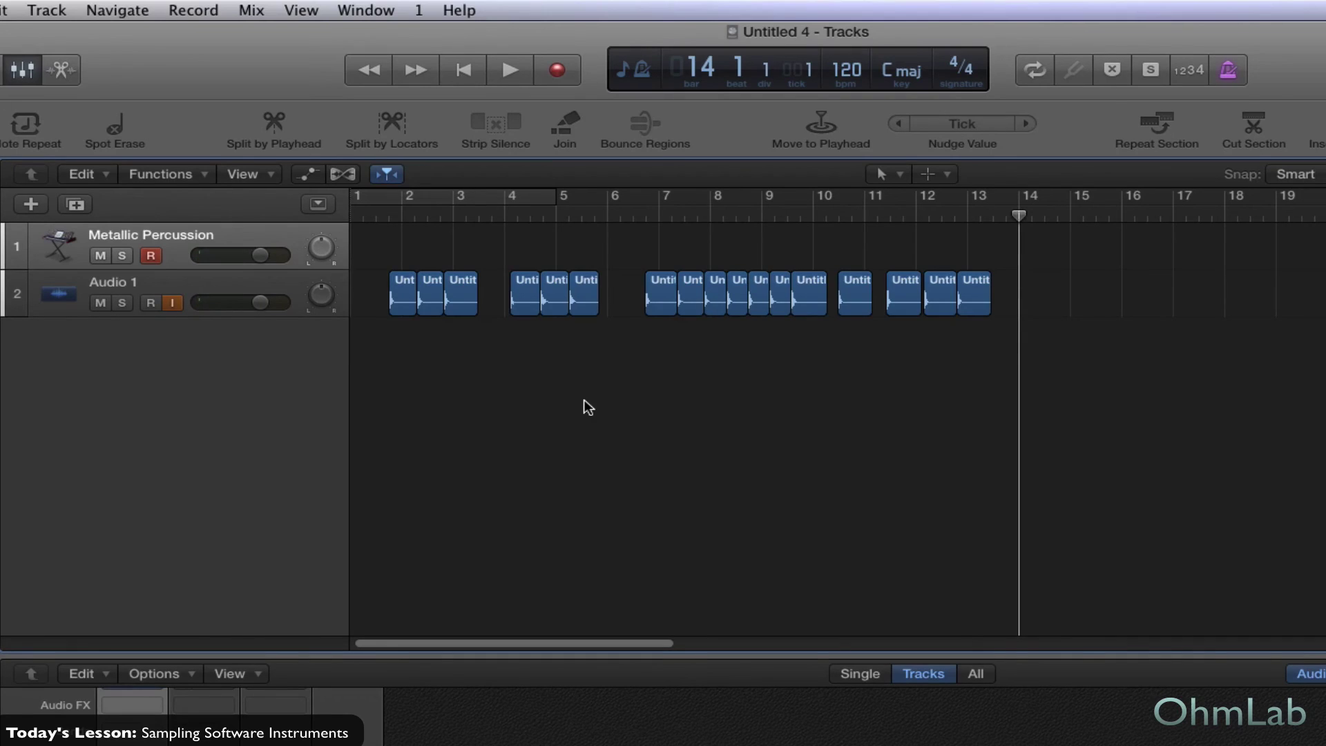
key("space")
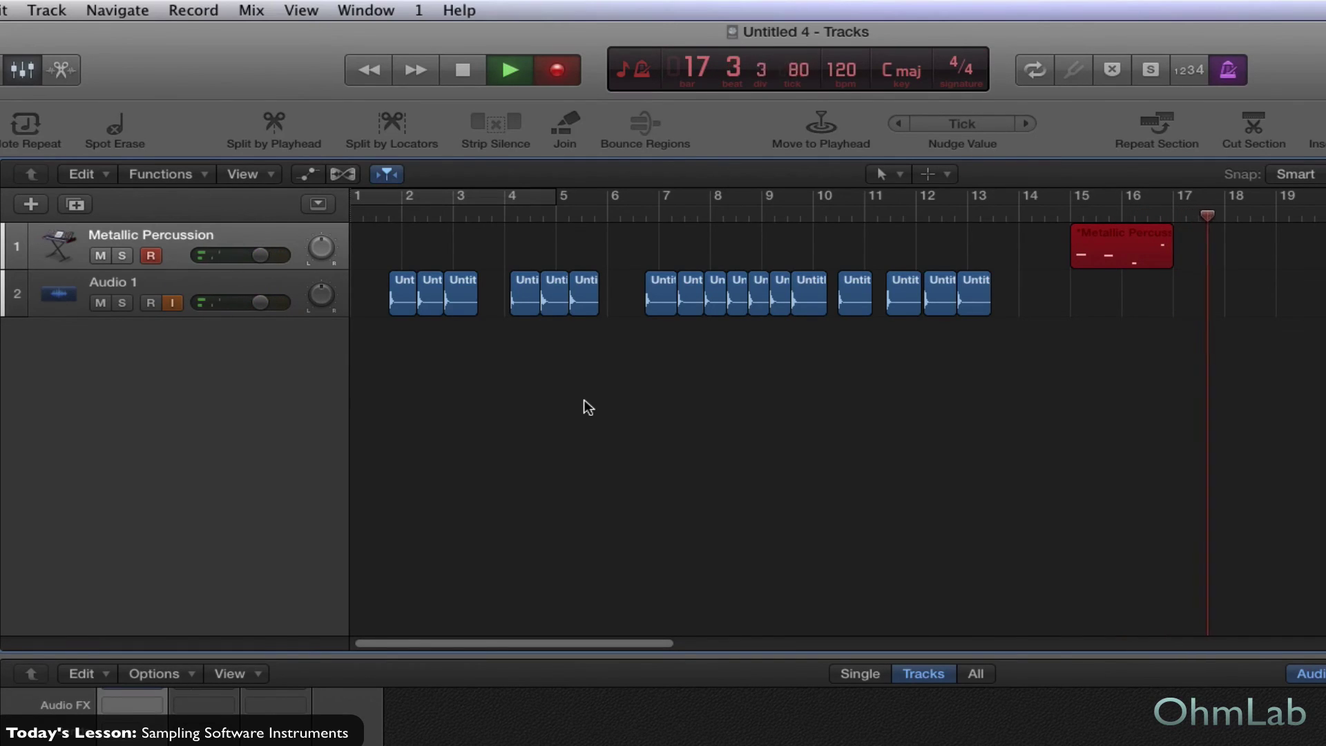
key("space")
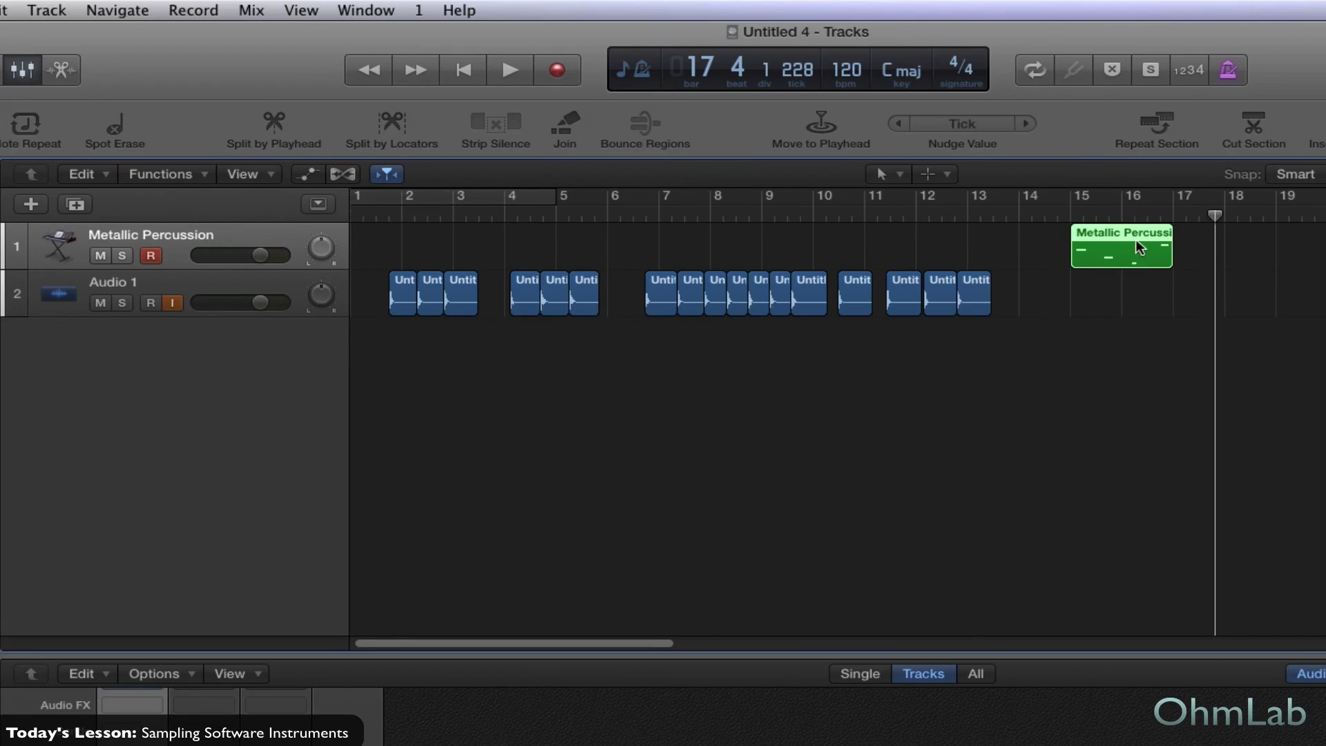
Record the synth onto Audio 1 from bar 14 as take Untitled 4_1#03, then delete the MIDI region.
left_click(1022, 216)
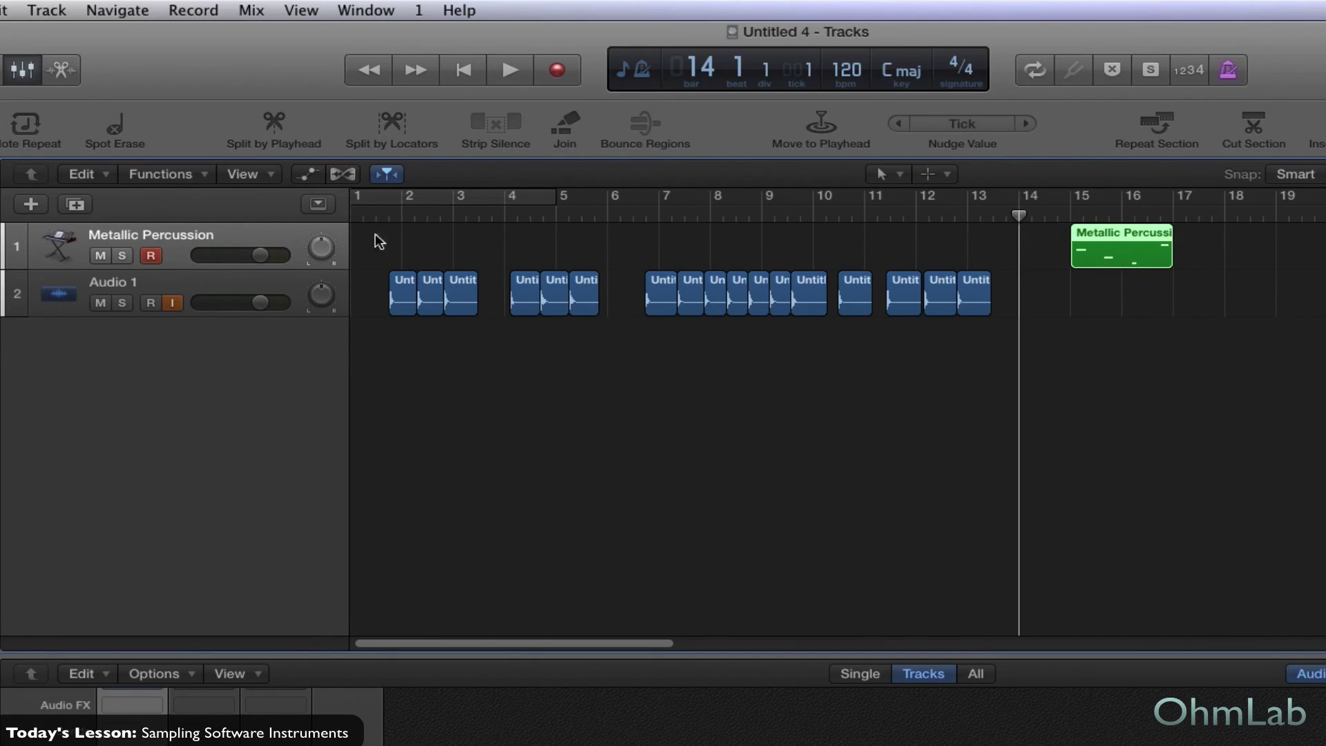
left_click(150, 304)
key("r")
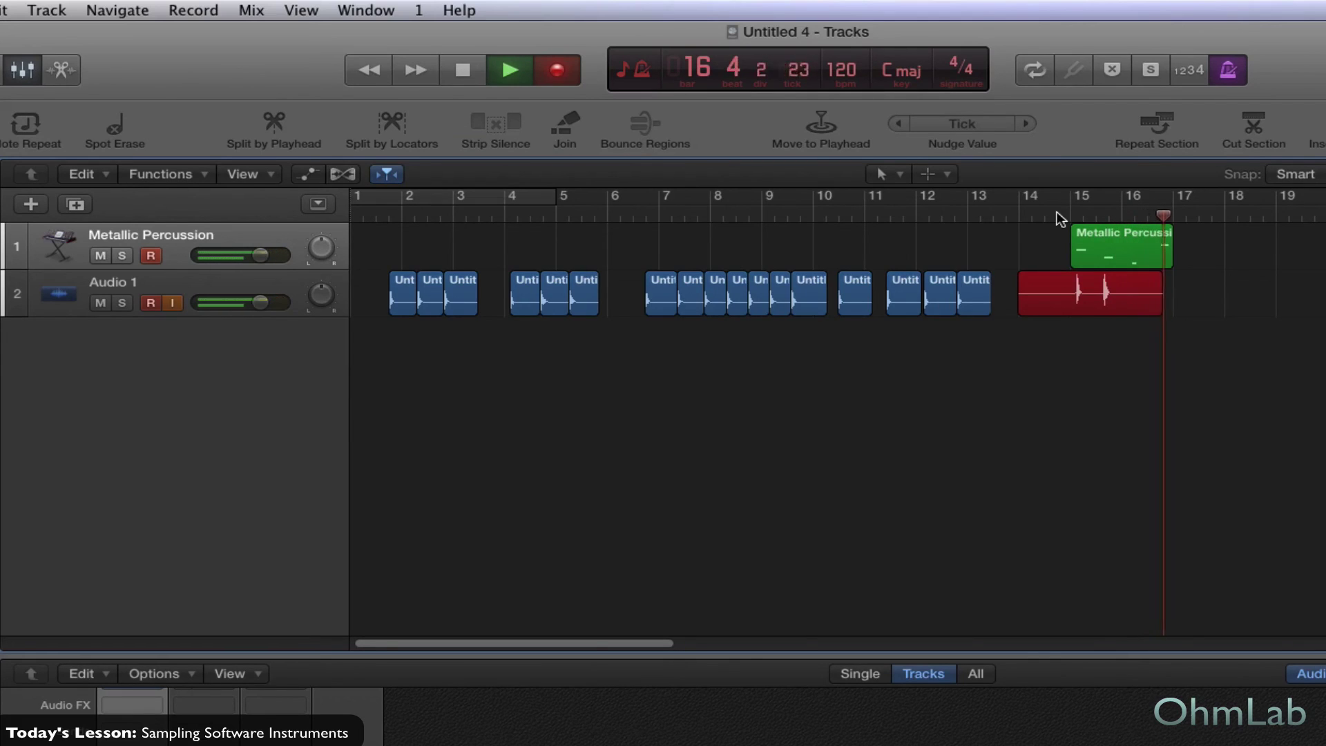
key("space")
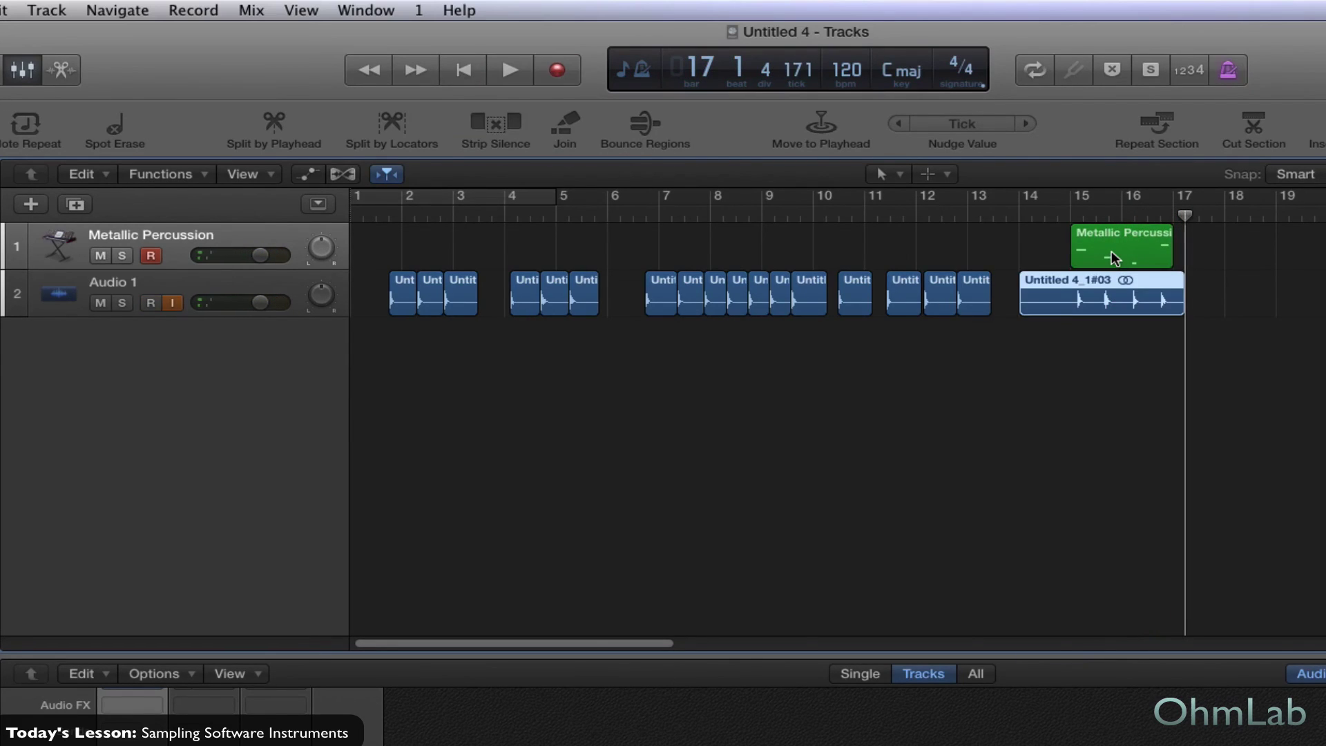
left_click(1112, 259)
key("Delete")
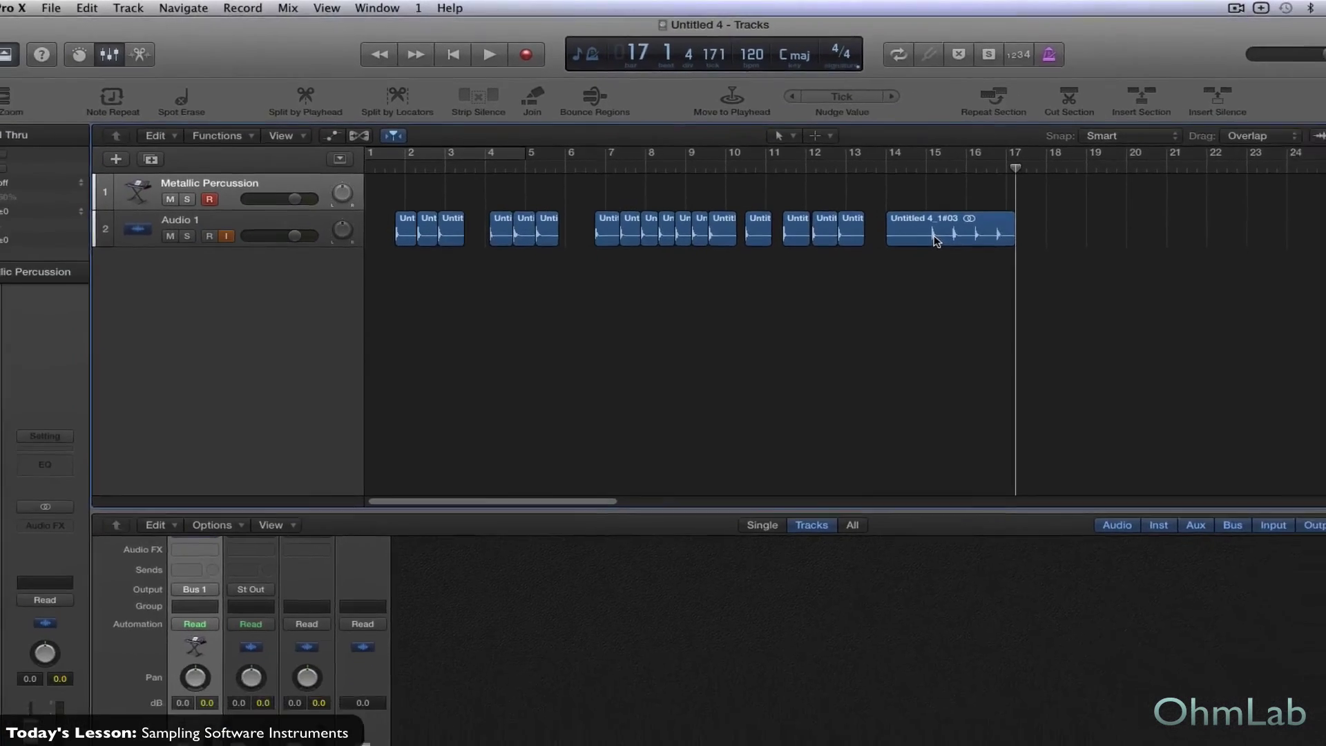
key("space")
key("space")
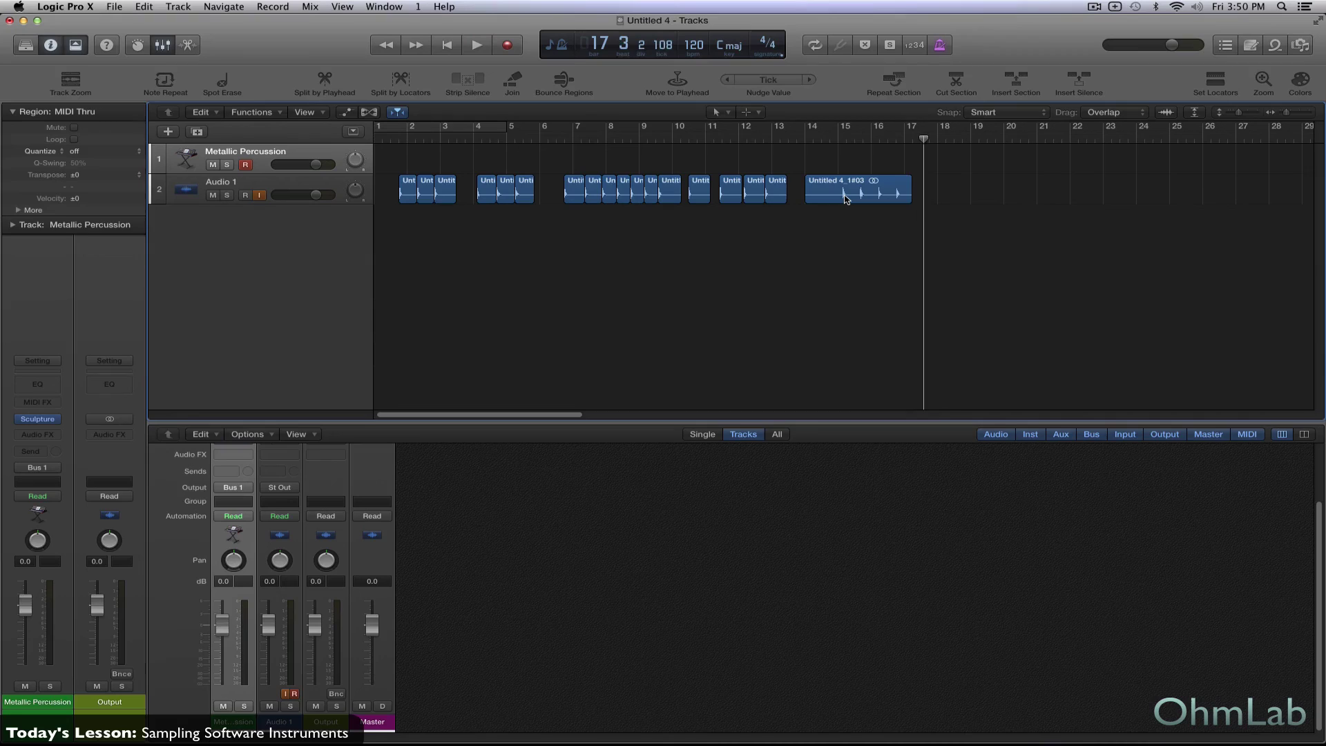